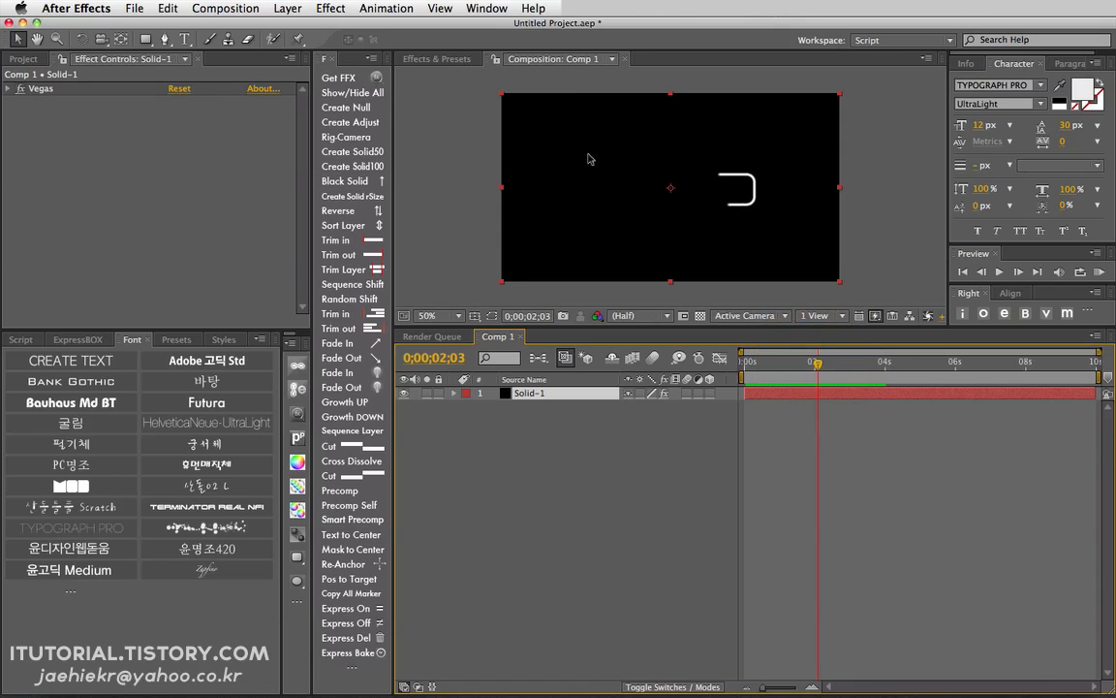
Step: Show the Solid-1 layer's mask path and scrub the timeline to examine the Vegas stroke travelling along it
left_click(492, 317)
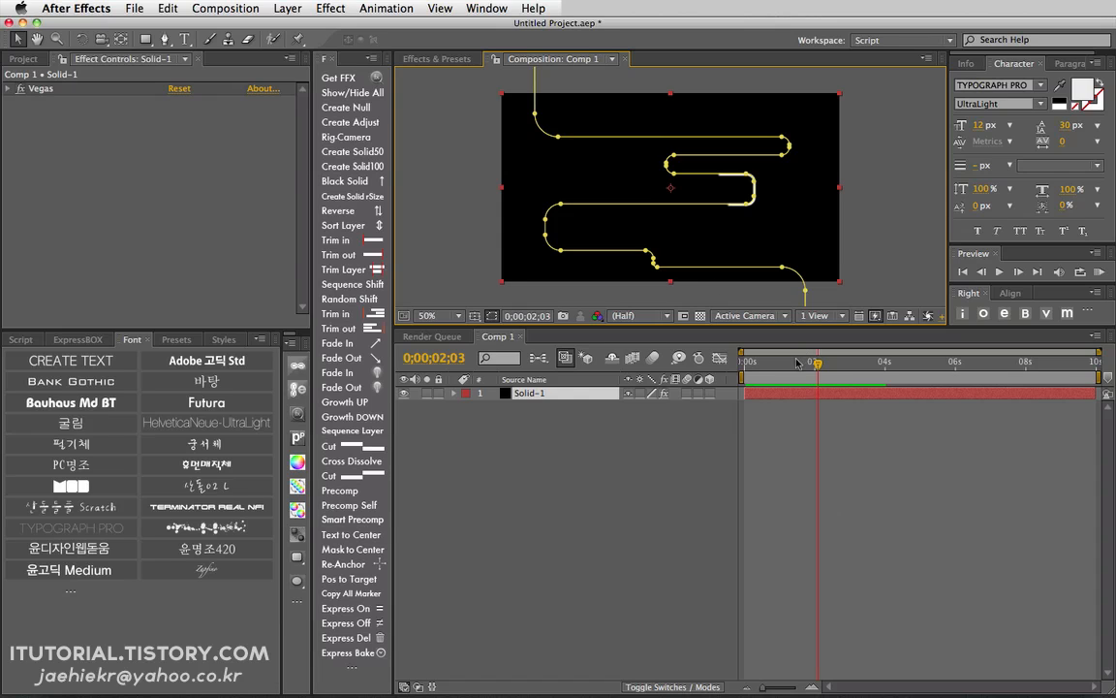
mouse_move(796, 362)
left_mouse_down()
mouse_move(766, 362)
mouse_move(803, 370)
left_mouse_up()
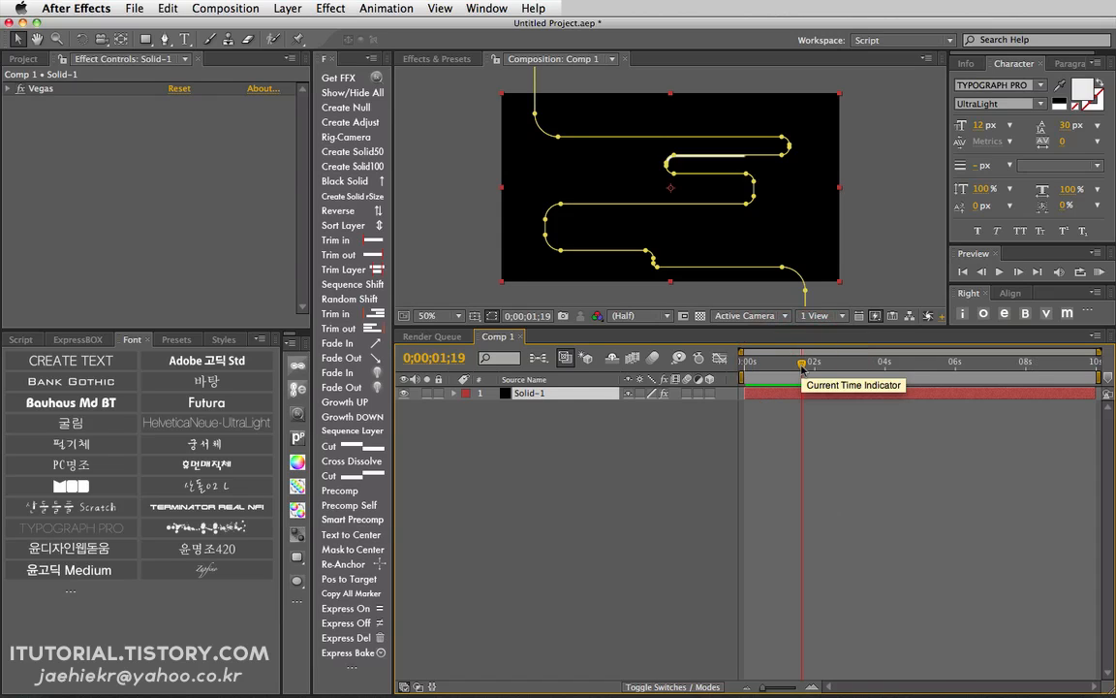
left_click_drag(800, 362, 783, 362)
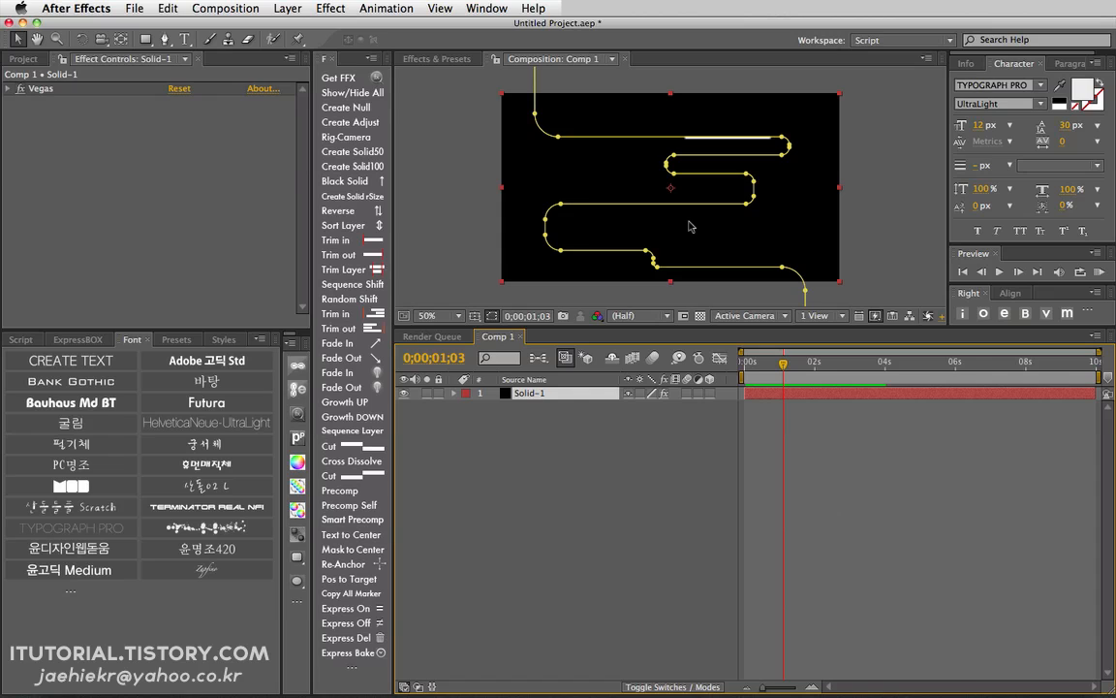
left_click(564, 419)
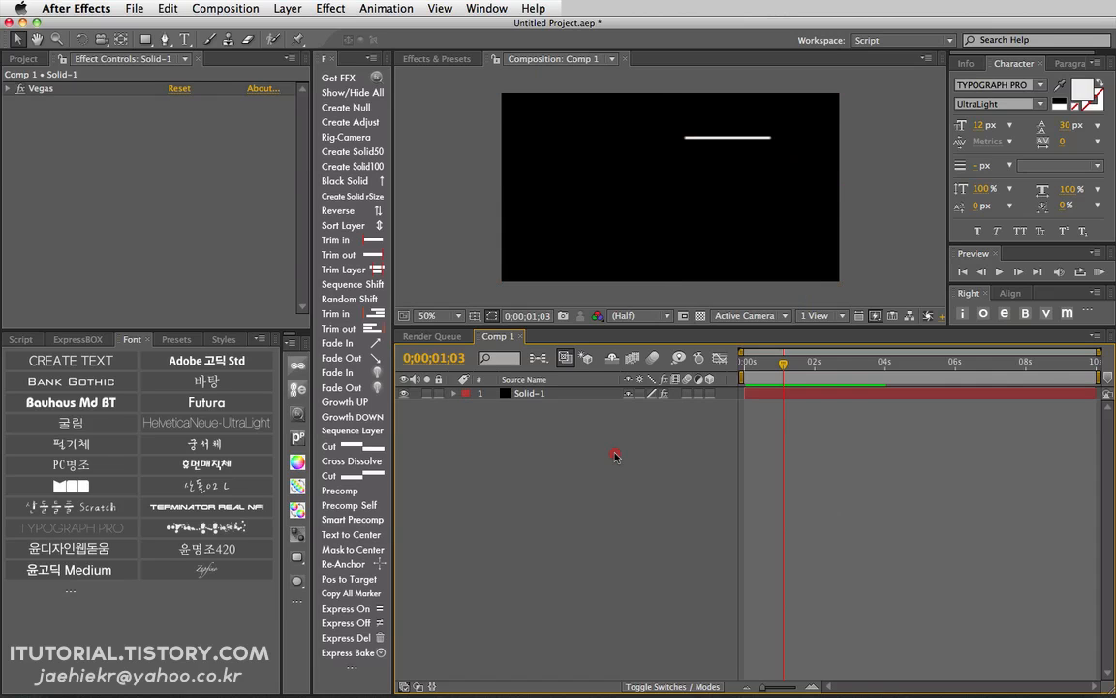
left_click(771, 392)
left_click_drag(771, 366, 806, 364)
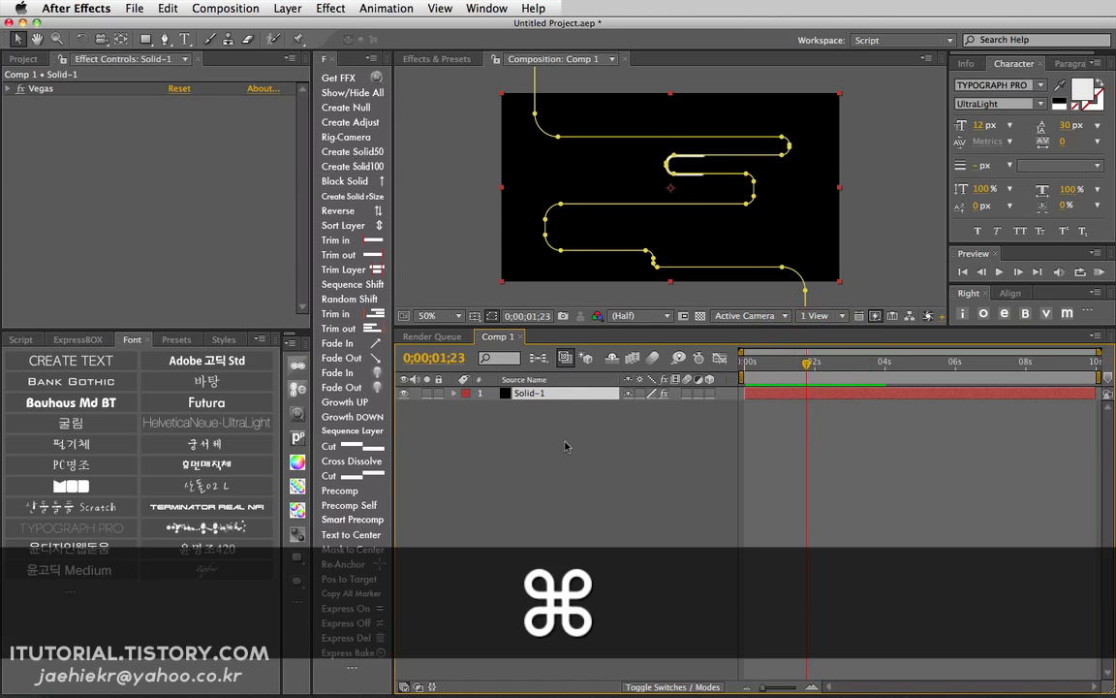
Step: Switch to Illustrator, view the artboard at 100% and deselect the existing winding path
key("super+Tab")
key("super+Tab")
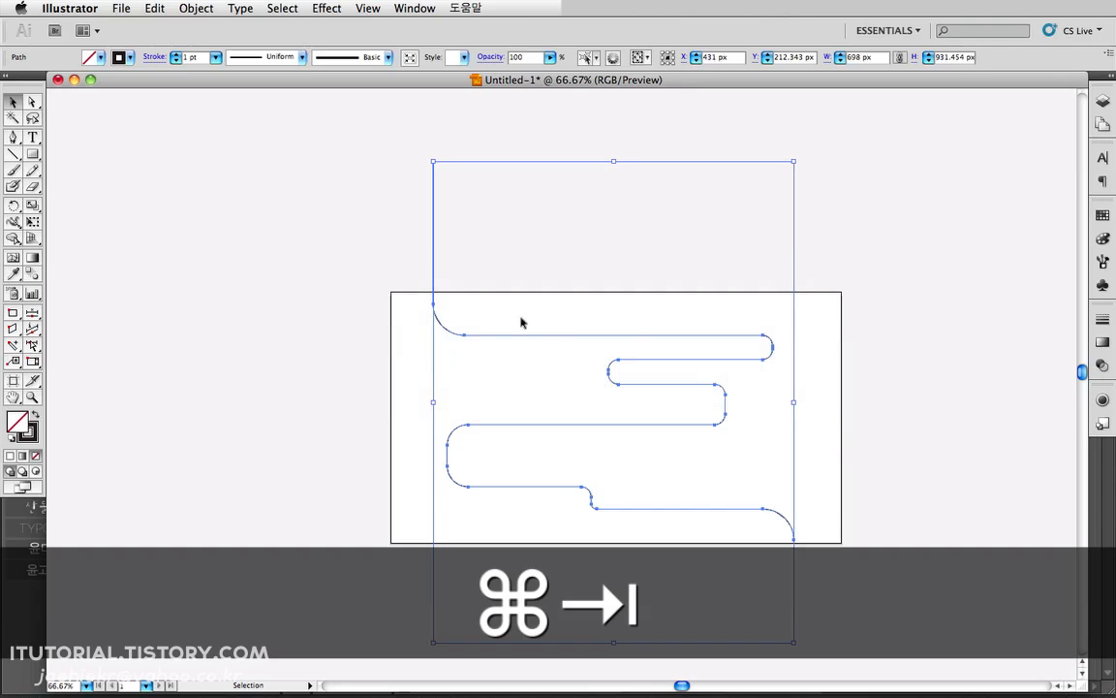
key("z")
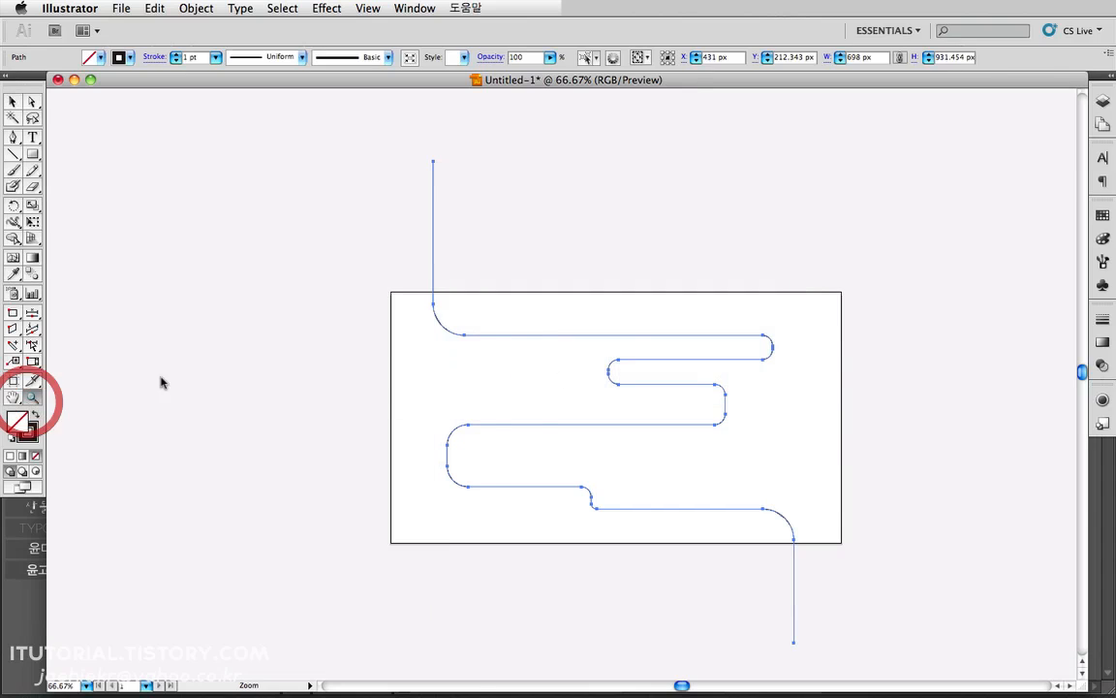
left_click(541, 427)
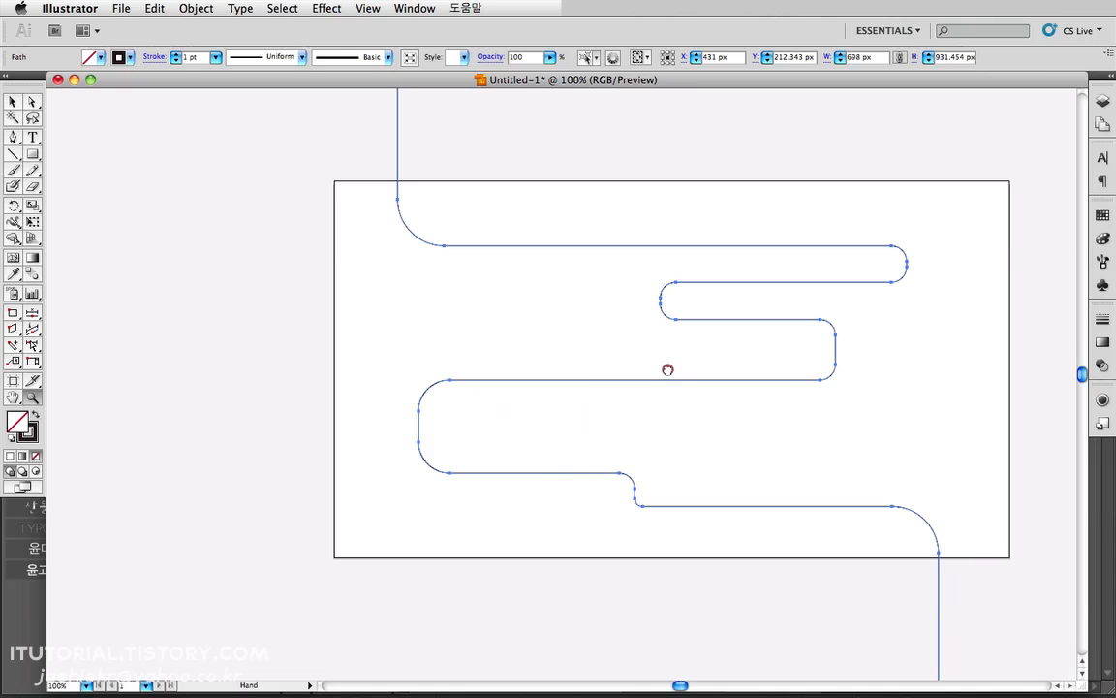
left_click_drag(670, 369, 533, 366)
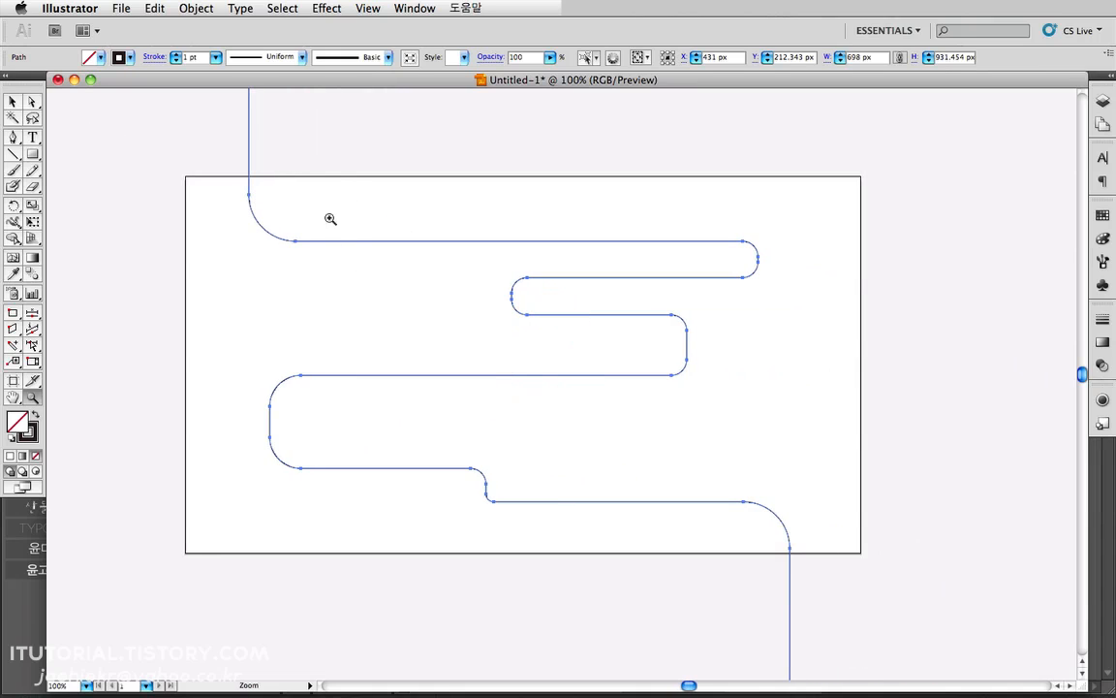
left_click(32, 101)
left_click(155, 123)
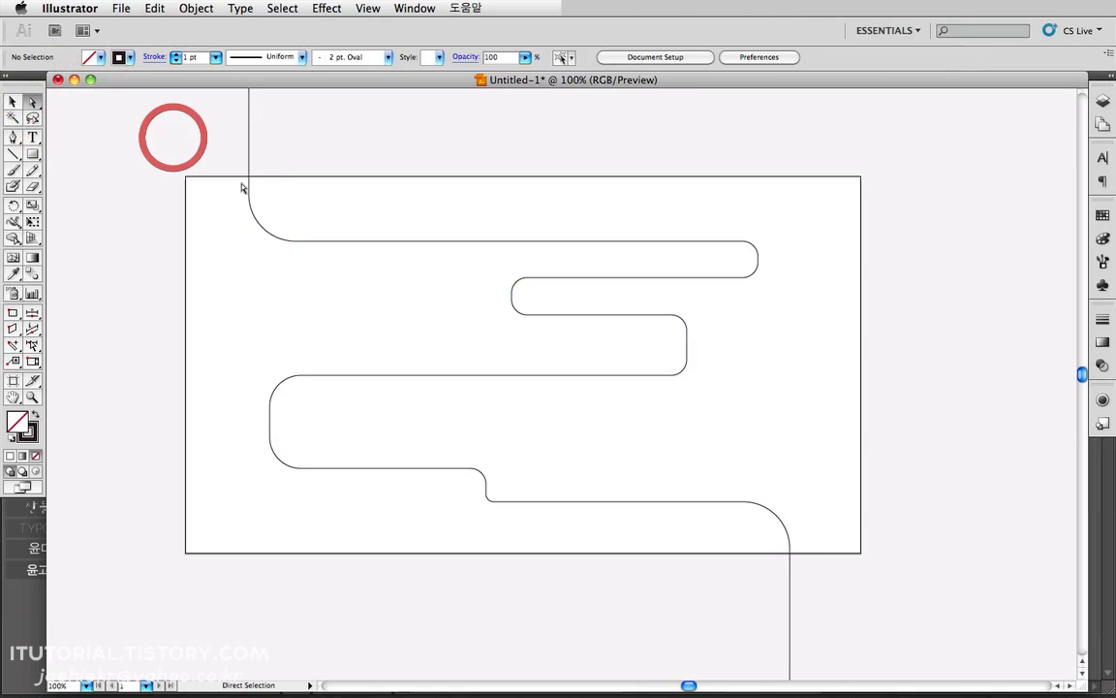
Step: Try drawing a Pen path with a 177 px horizontal segment, a hand-curved bend and a returning segment
left_click(13, 137)
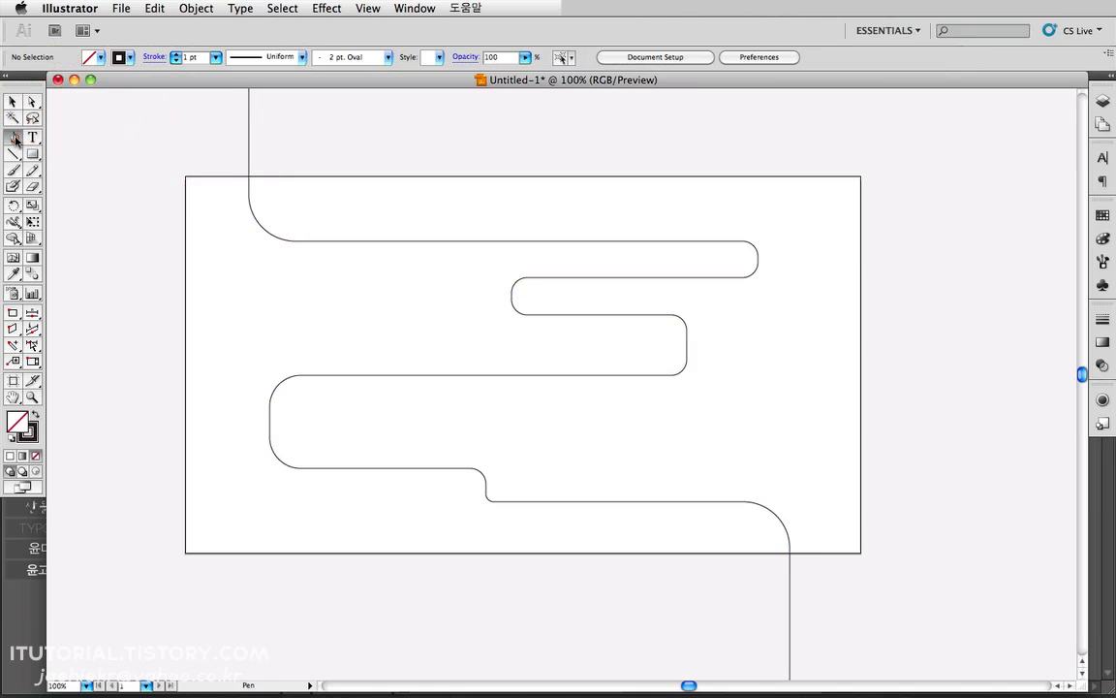
left_click(265, 288)
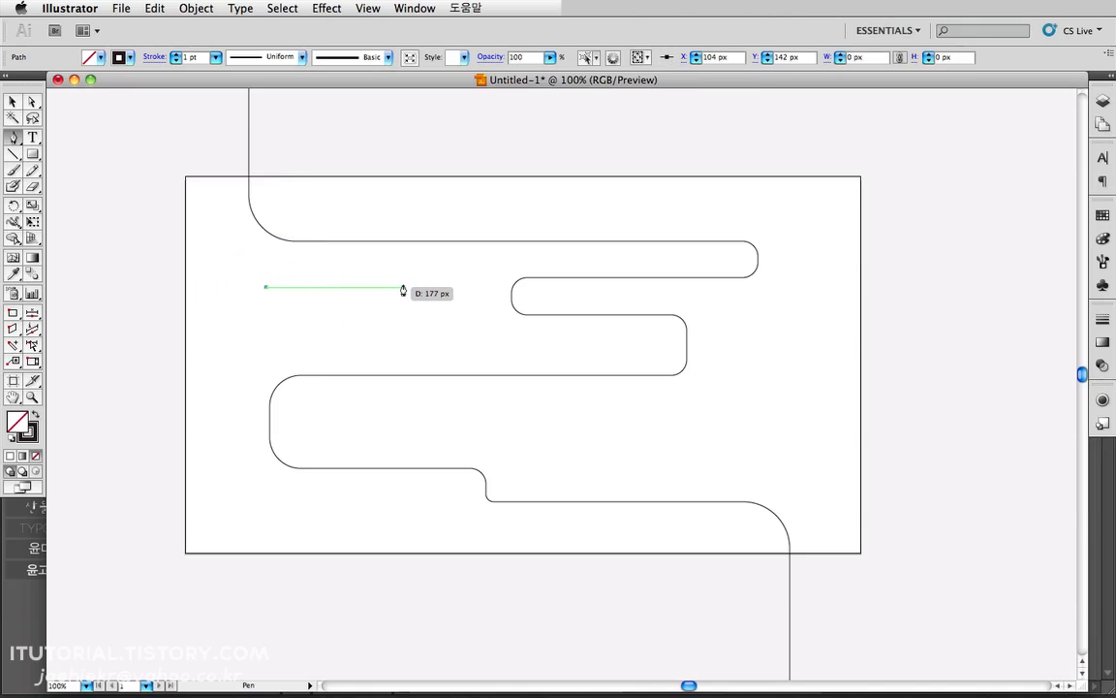
left_click(403, 288, "shift")
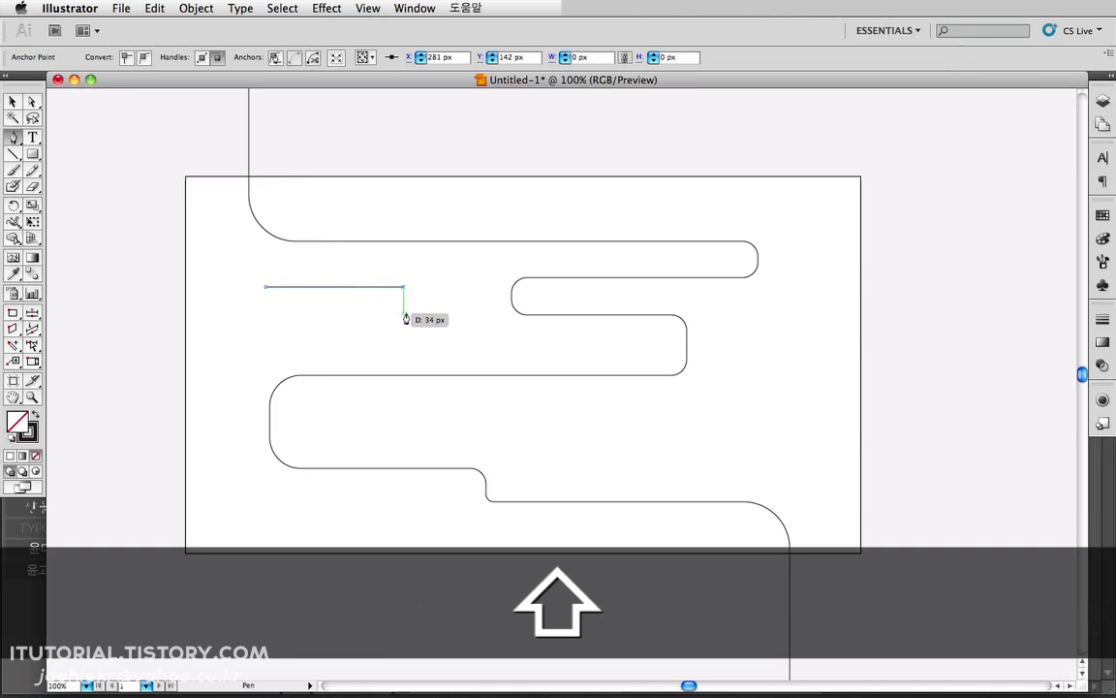
left_click_drag(404, 311, 384, 325)
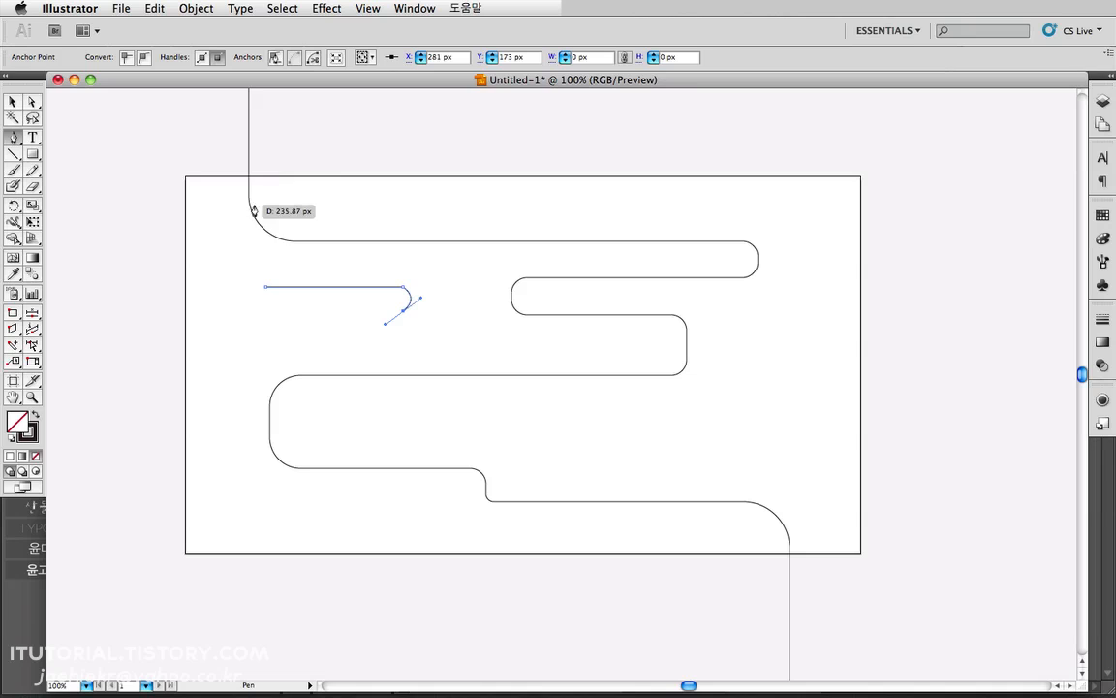
left_click(293, 311, "shift")
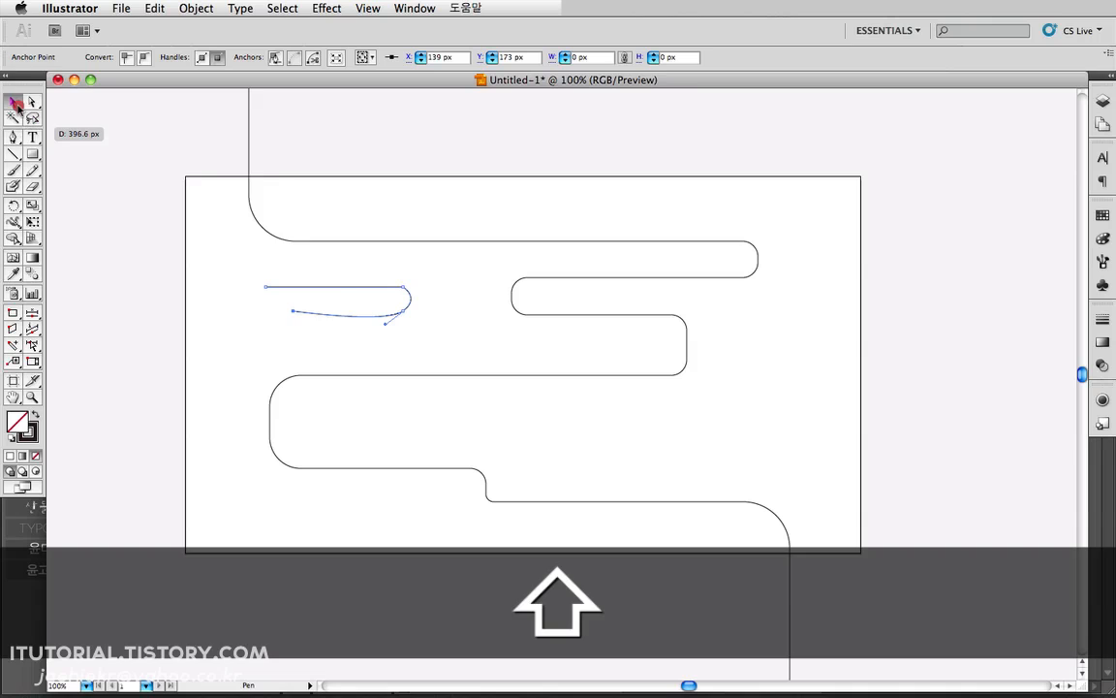
Step: Select every path on the artboard and delete them all
left_click(13, 101)
left_click_drag(187, 184, 743, 503)
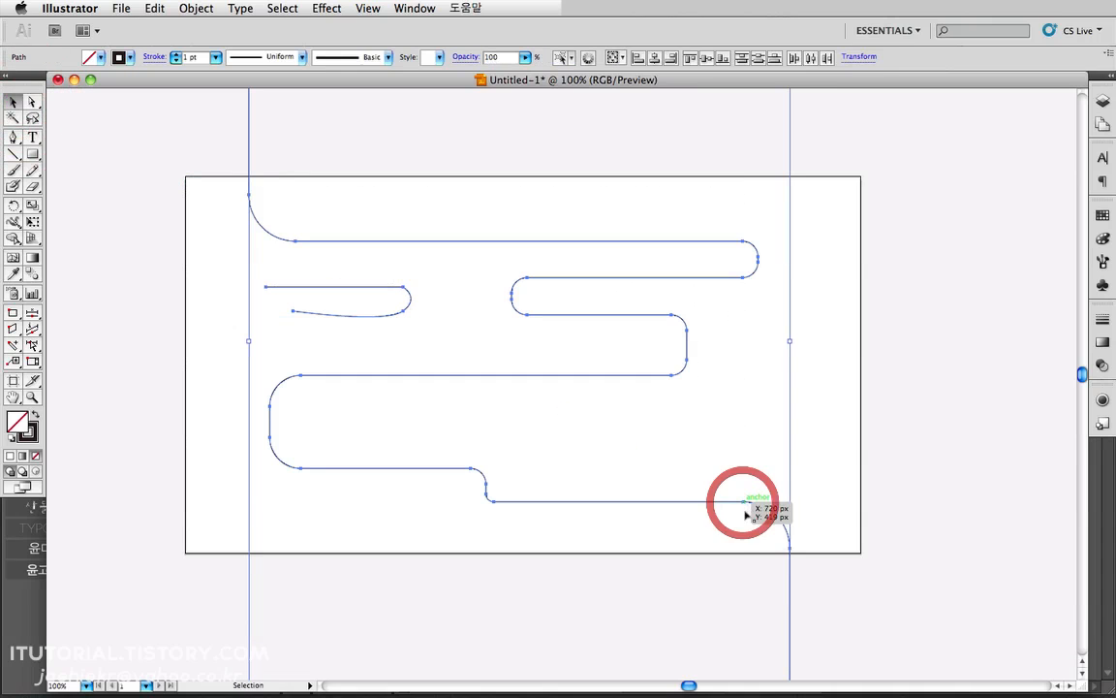
key("Delete")
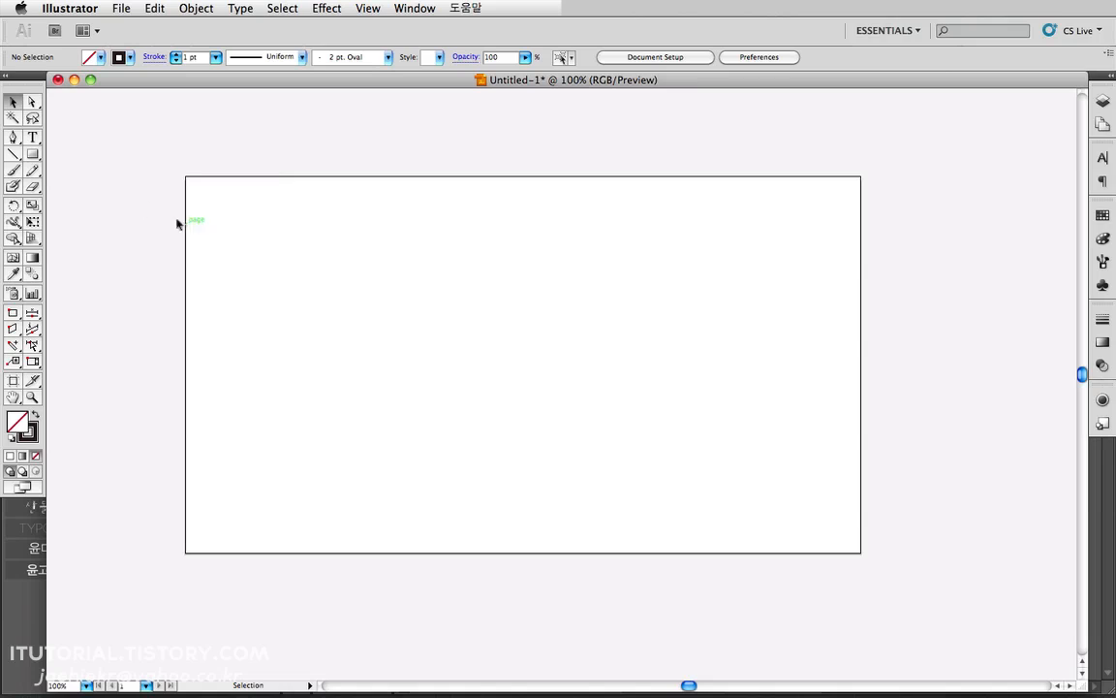
Step: Draw an open Pen path of eight straight right-angled segments, about 650 by 381 px, across the artboard and deselect it
left_click(14, 138)
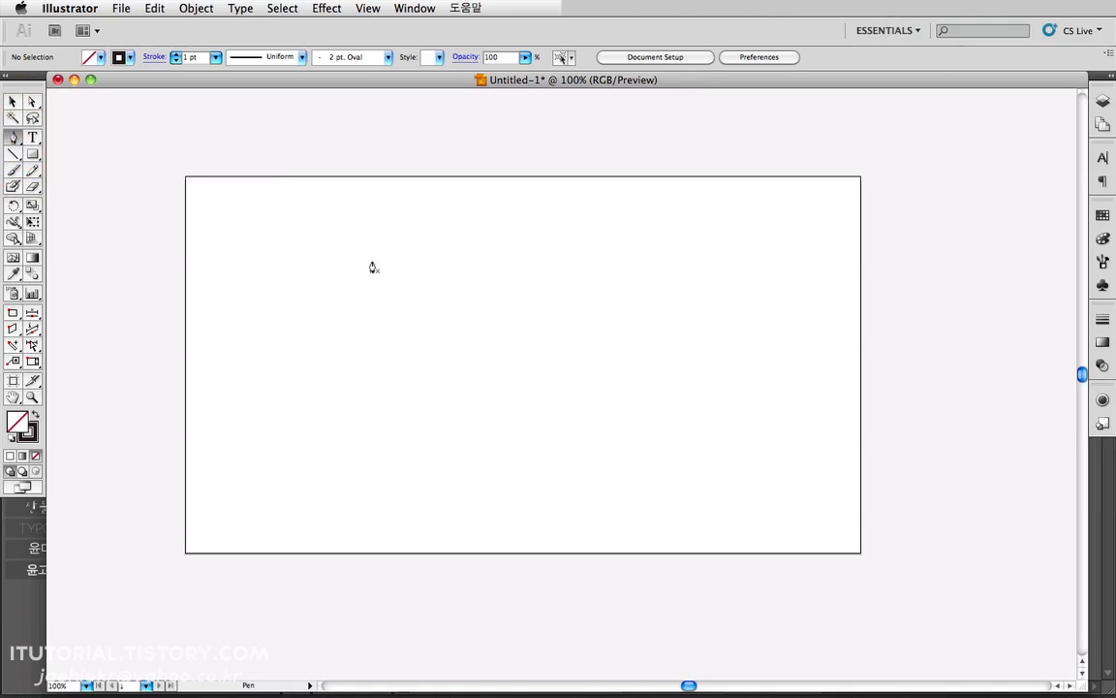
left_click(292, 225)
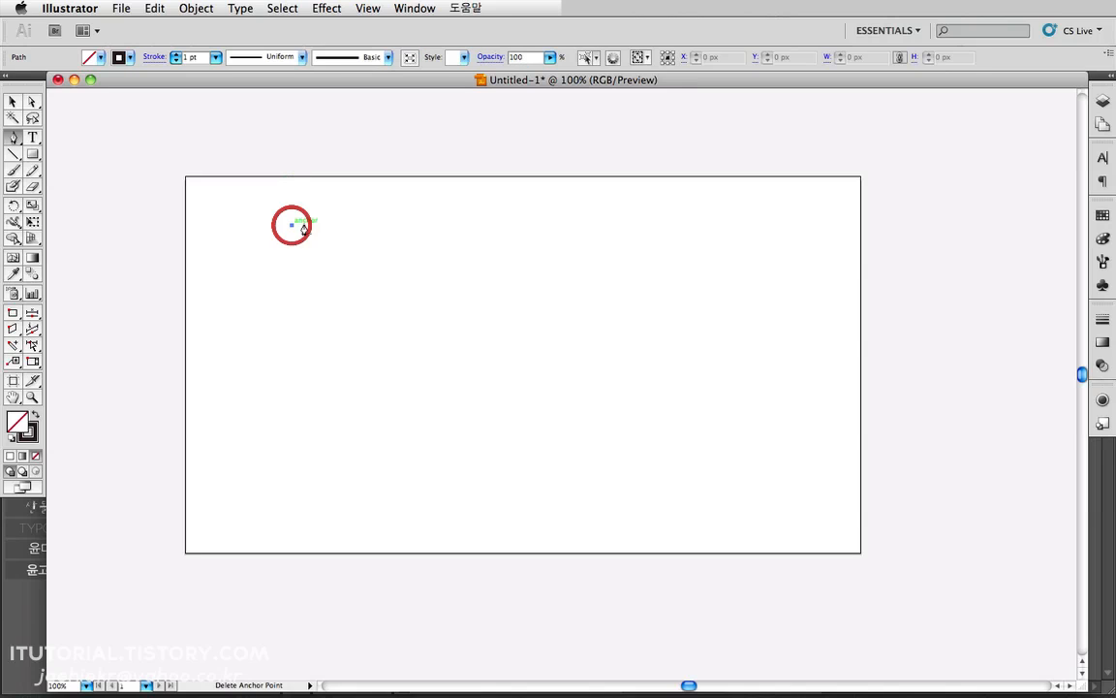
left_click(511, 226, "shift")
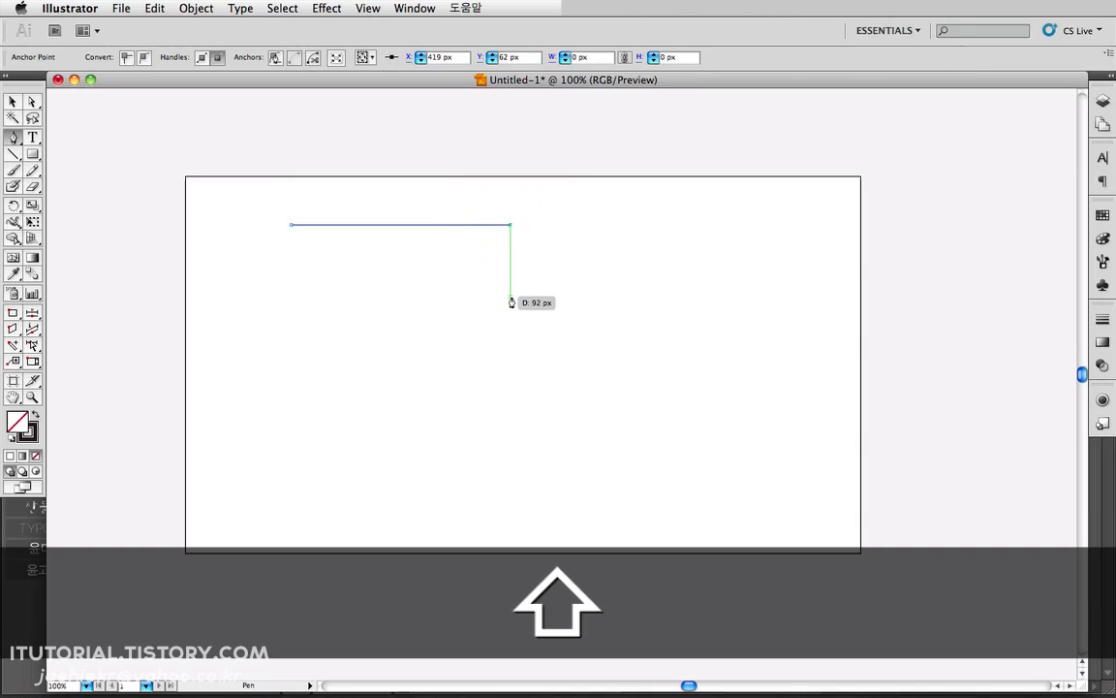
left_click(510, 296, "shift")
left_click(795, 296, "shift")
left_click(796, 462, "shift")
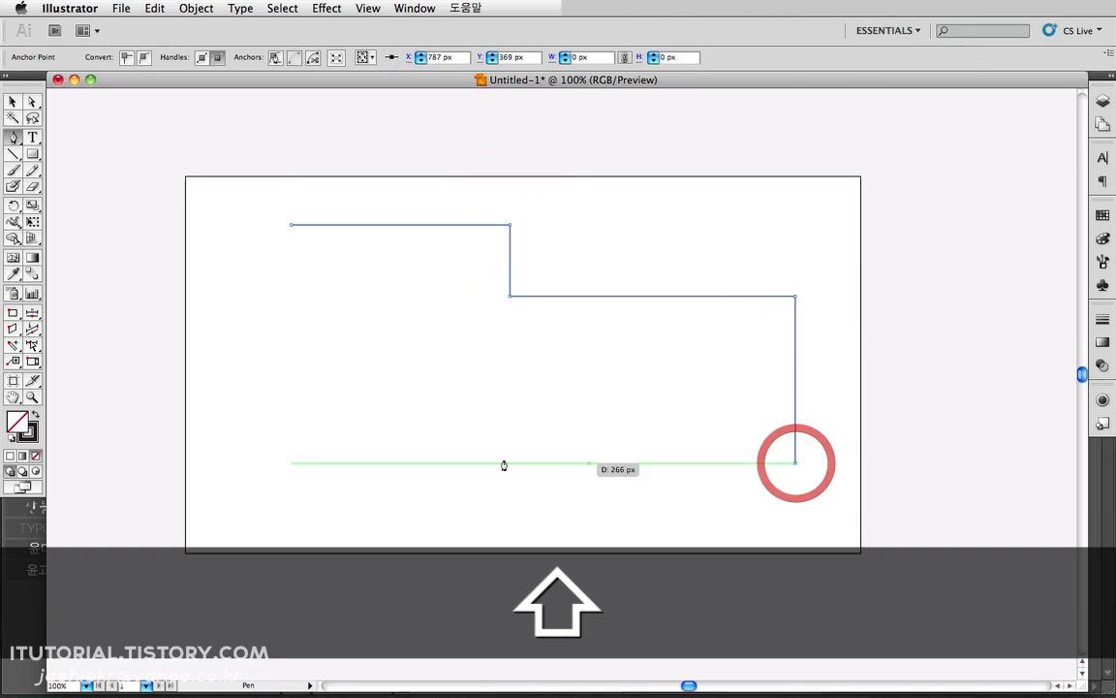
left_click(513, 462, "shift")
left_click(512, 366, "shift")
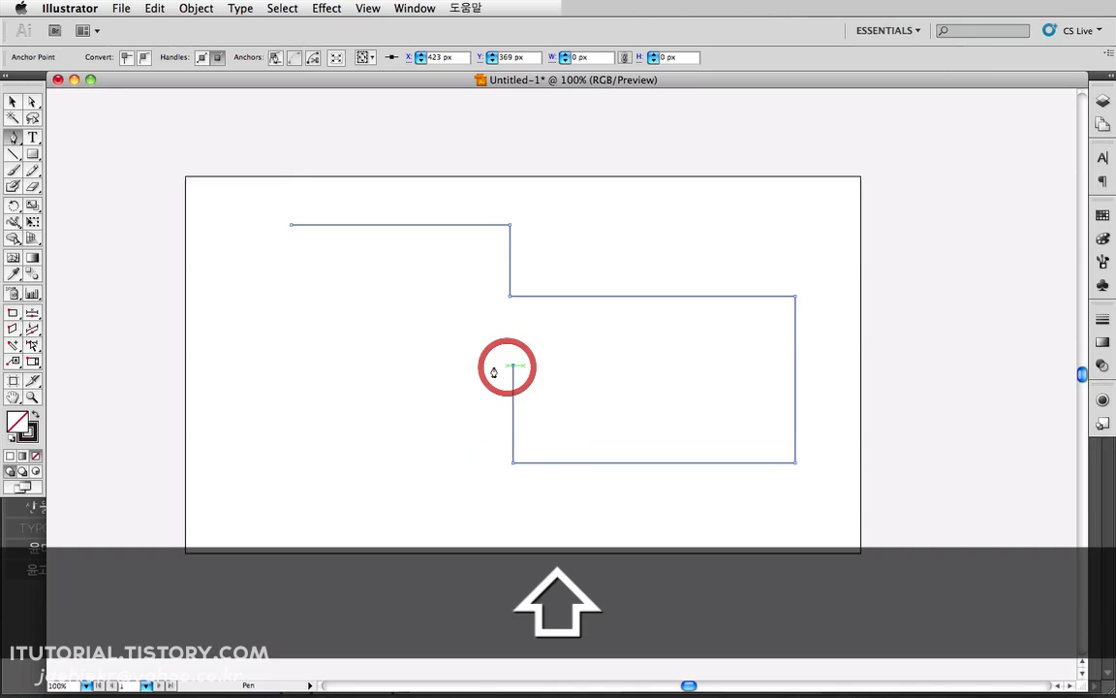
left_click(312, 365, "shift")
left_click(312, 519, "shift")
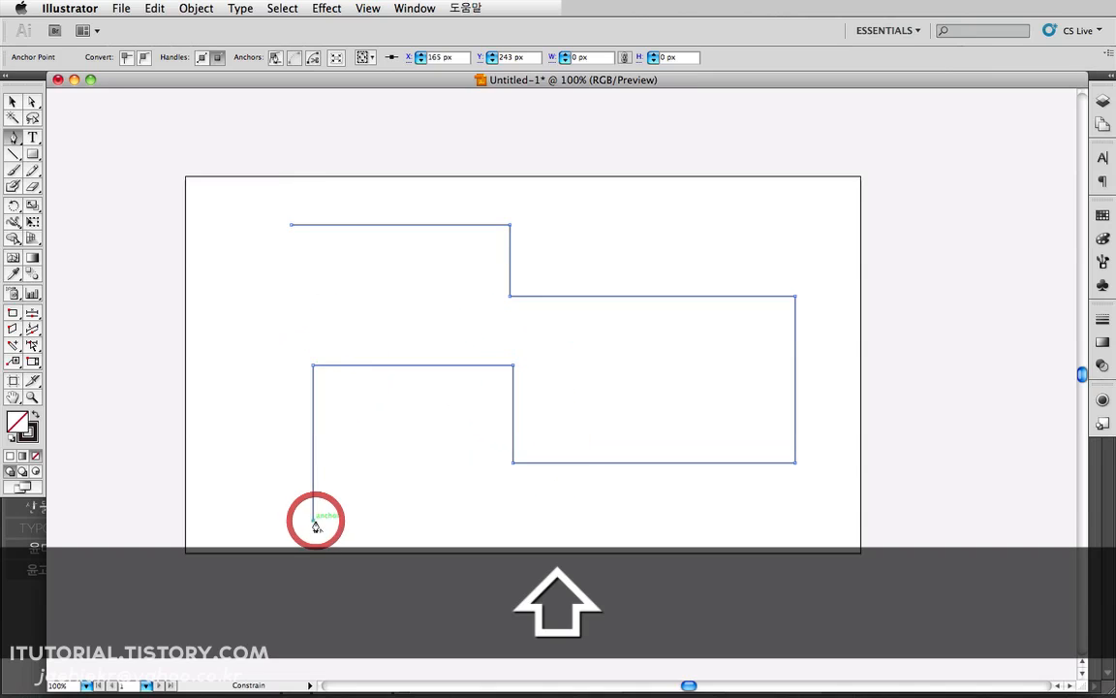
left_click(13, 100)
left_click(404, 191)
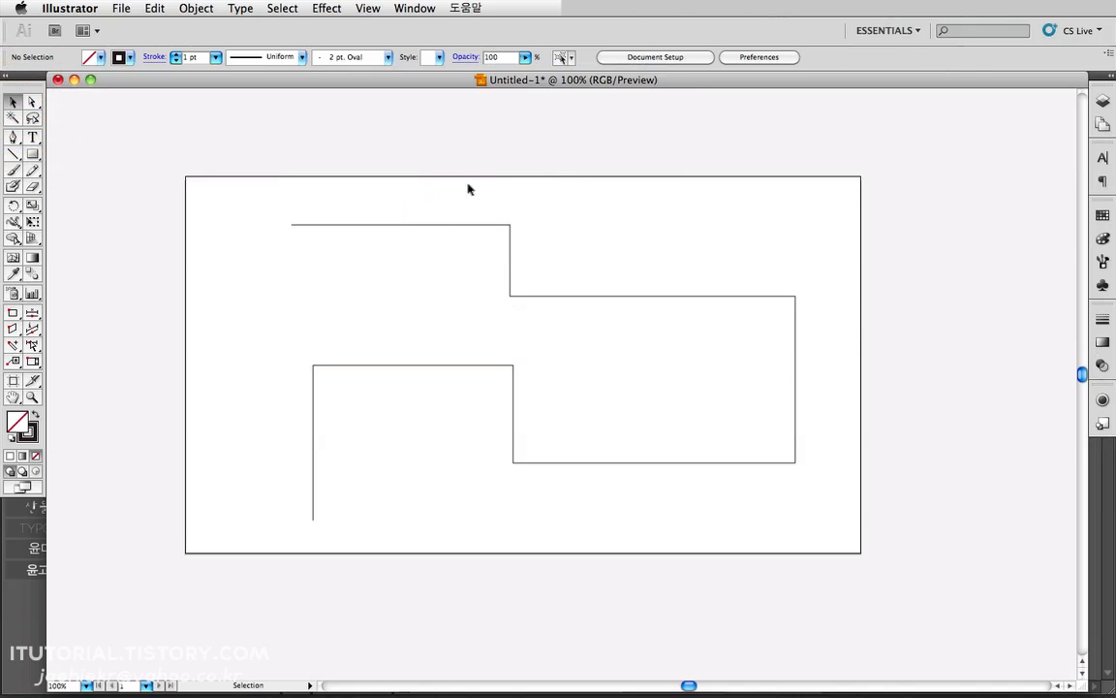
Step: Open the Stylize Round Corners effect for the stepped path and turn on its preview
left_click_drag(467, 189, 537, 274)
left_click(480, 204)
left_click_drag(458, 199, 496, 252)
left_click(327, 9)
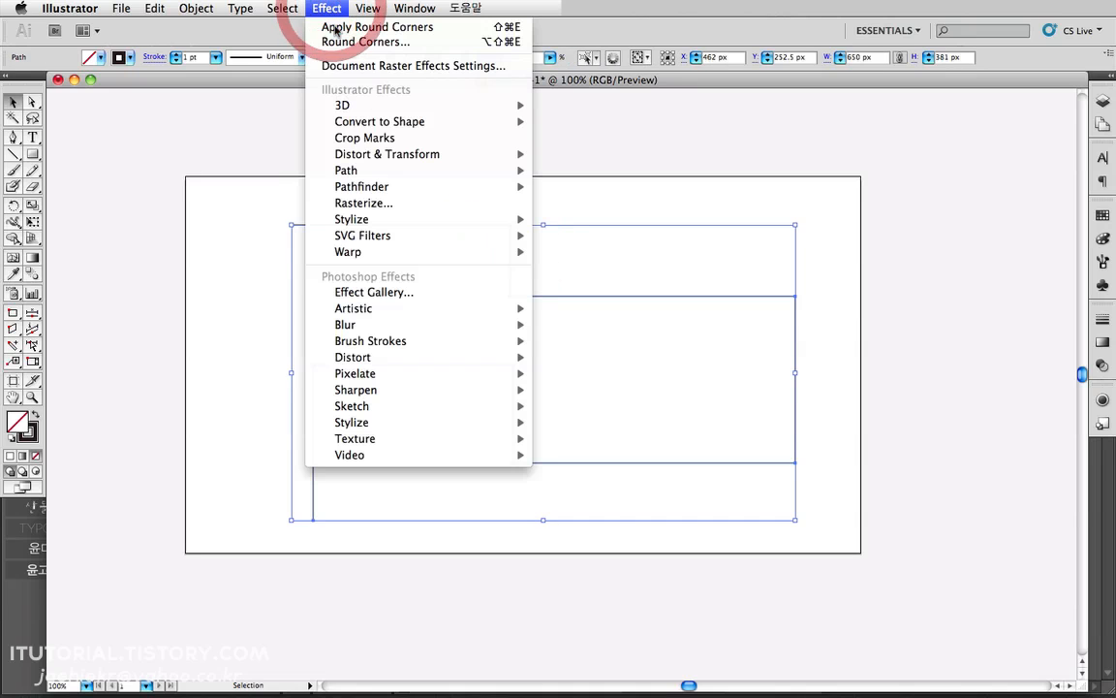
mouse_move(438, 219)
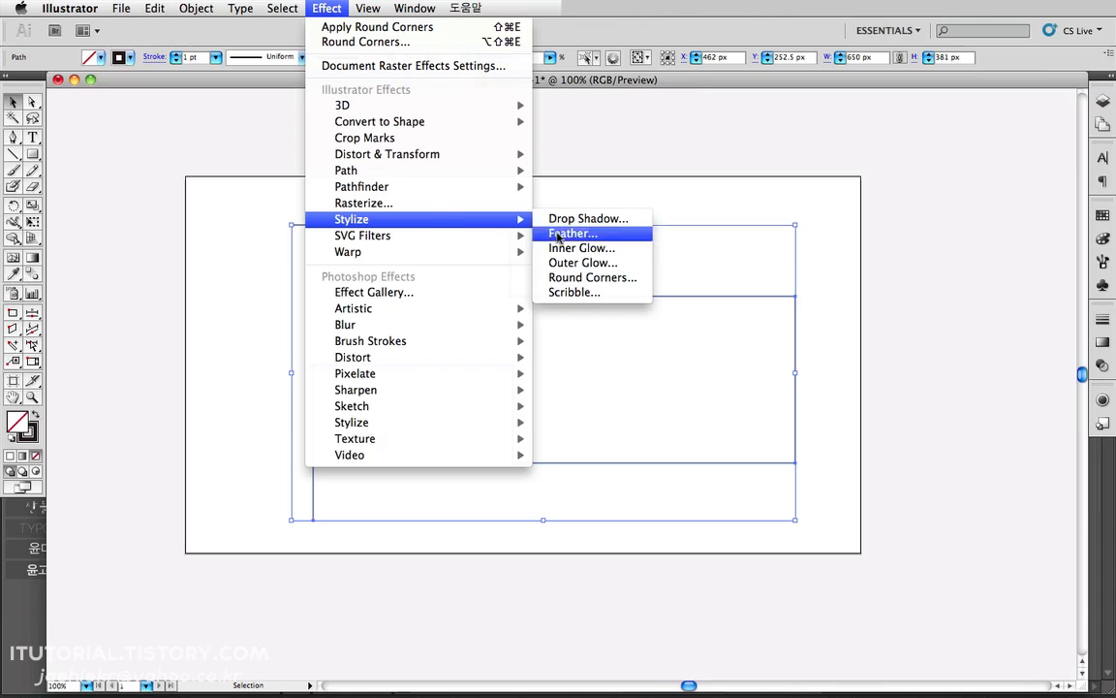
left_click(557, 278)
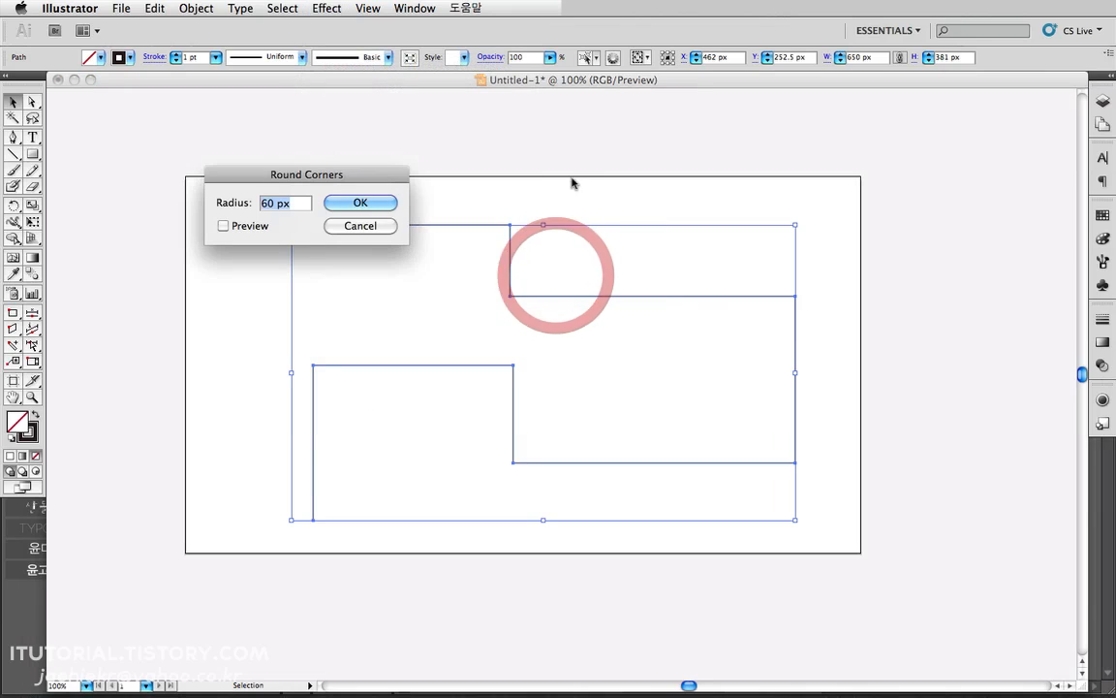
left_click_drag(356, 174, 282, 110)
left_click(215, 165)
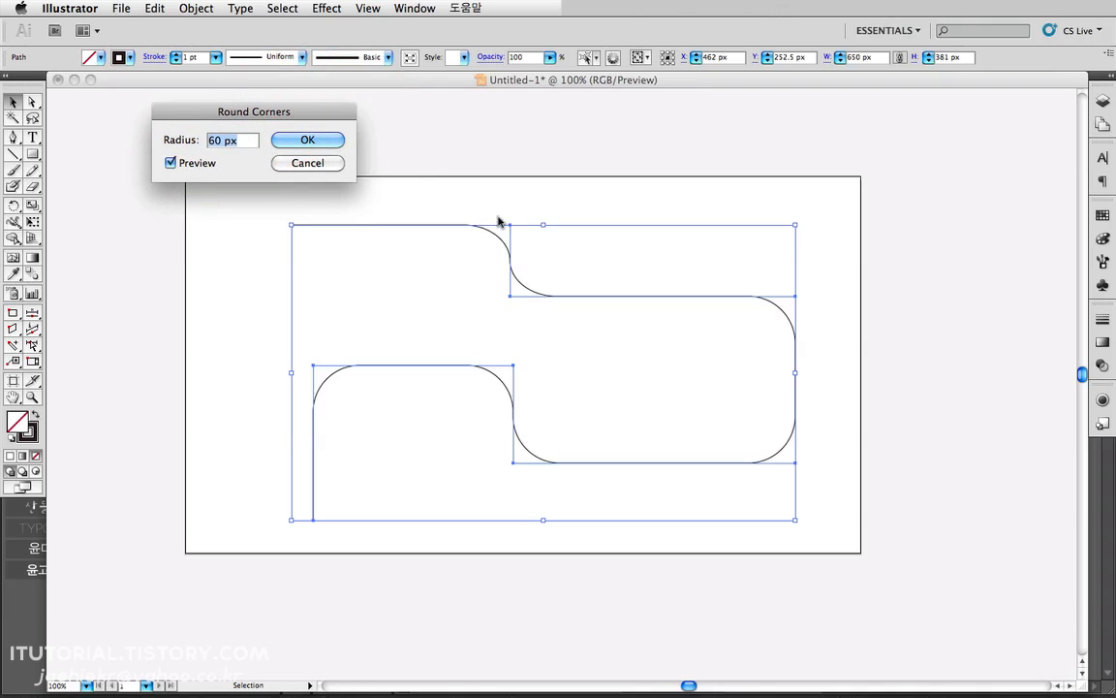
Step: Reduce the corner radius to 33 px, apply the Round Corners effect and deselect the path
left_click(219, 141)
key("Down")
key("Down")
key("Down")
key("Down")
key("Down")
key("Down")
key("Down")
key("Down")
key("Down")
key("Down")
key("Down")
key("Down")
key("Down")
key("Down")
key("Down")
key("Down")
key("Down")
key("Down")
key("Down")
key("Down")
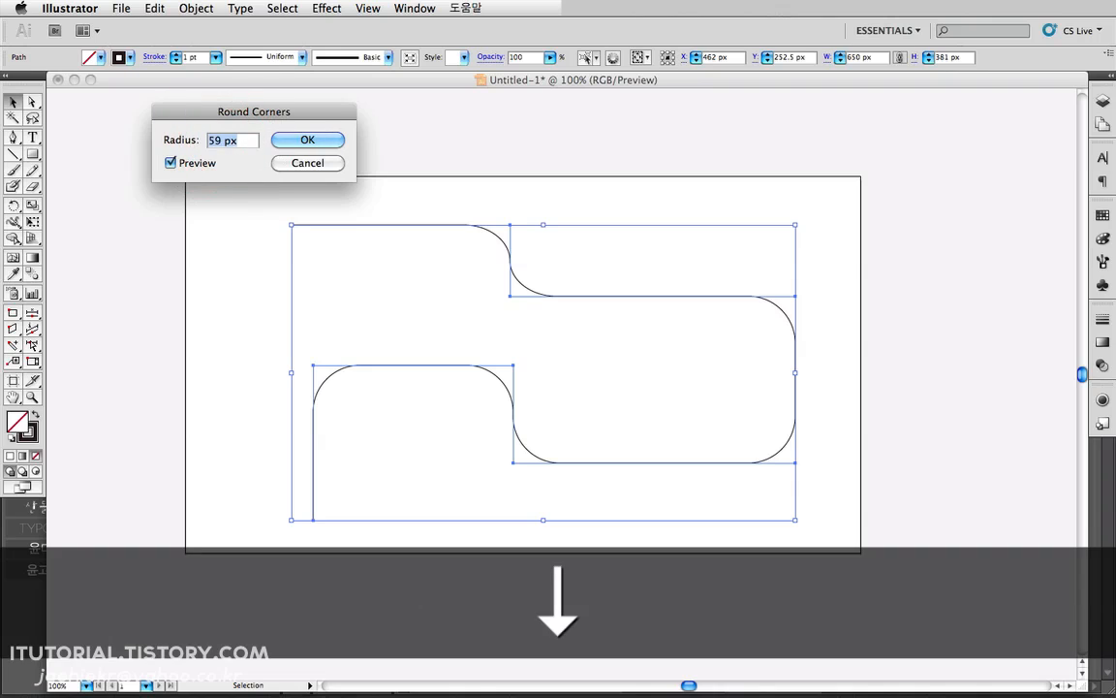
key("Up")
key("Up")
key("Up")
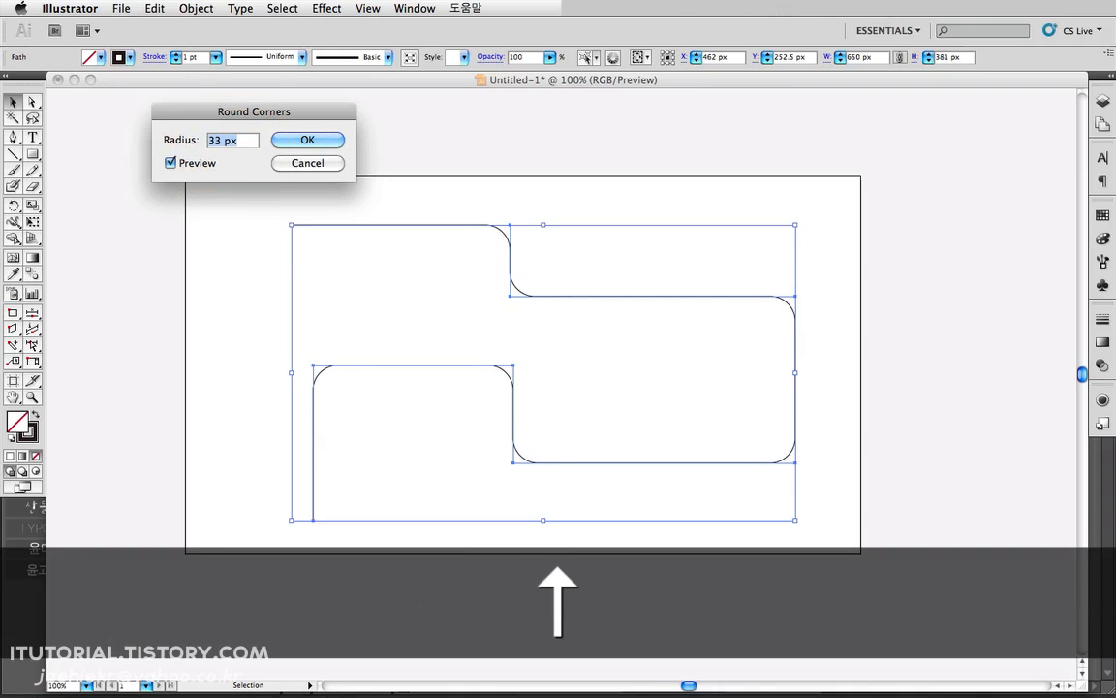
left_click(299, 141)
left_click(434, 197)
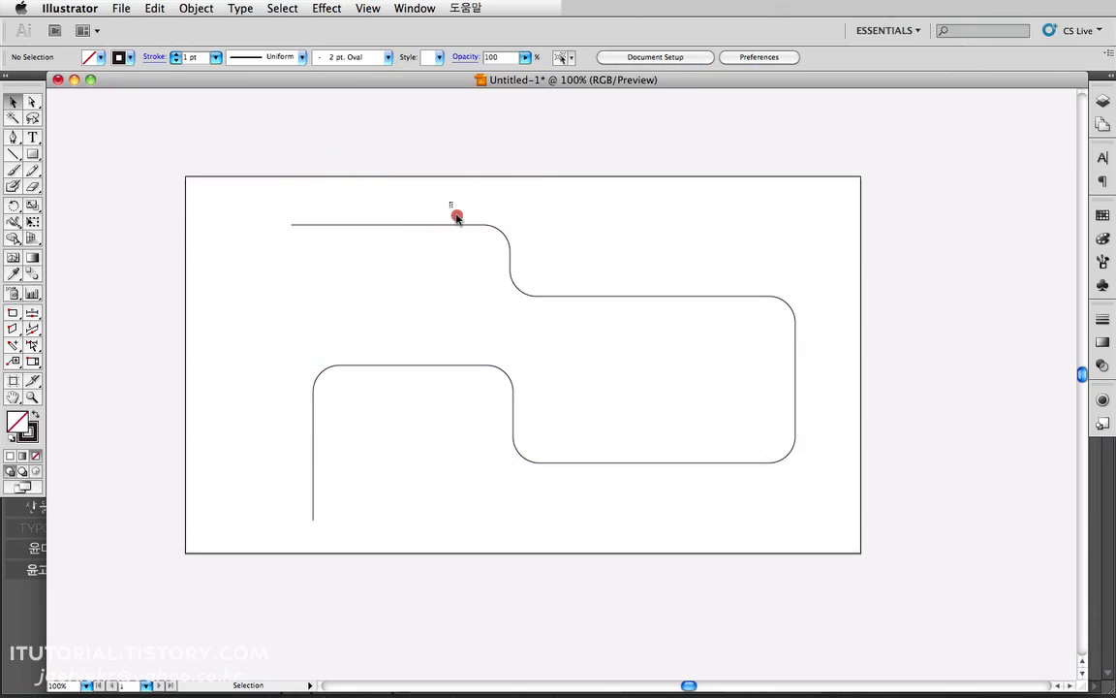
Step: Examine the rounded path's underlying geometry by selecting it and switching the document to Outline view
left_click(472, 229)
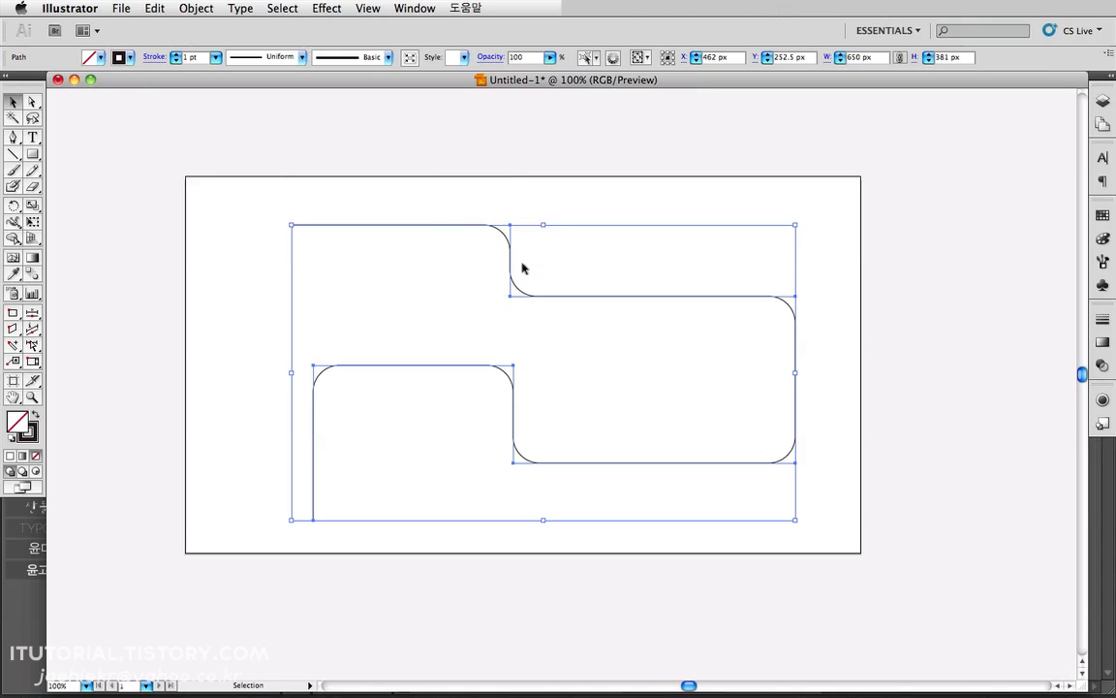
left_click(470, 201)
left_click(431, 225)
left_click(445, 196)
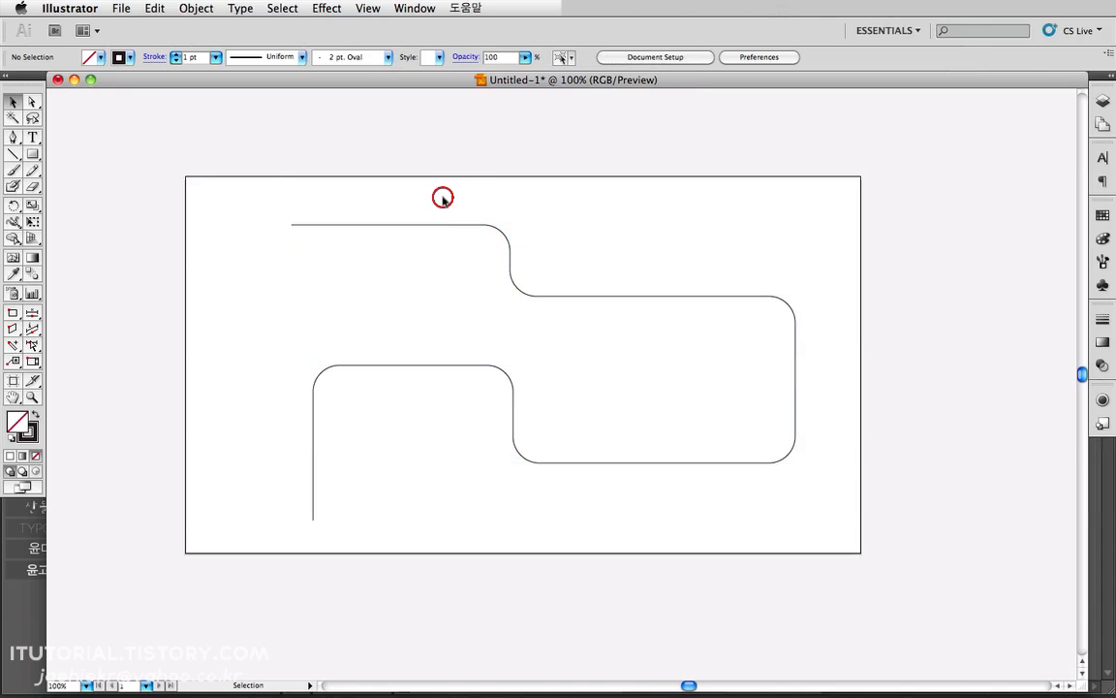
left_click(368, 9)
left_click(383, 27)
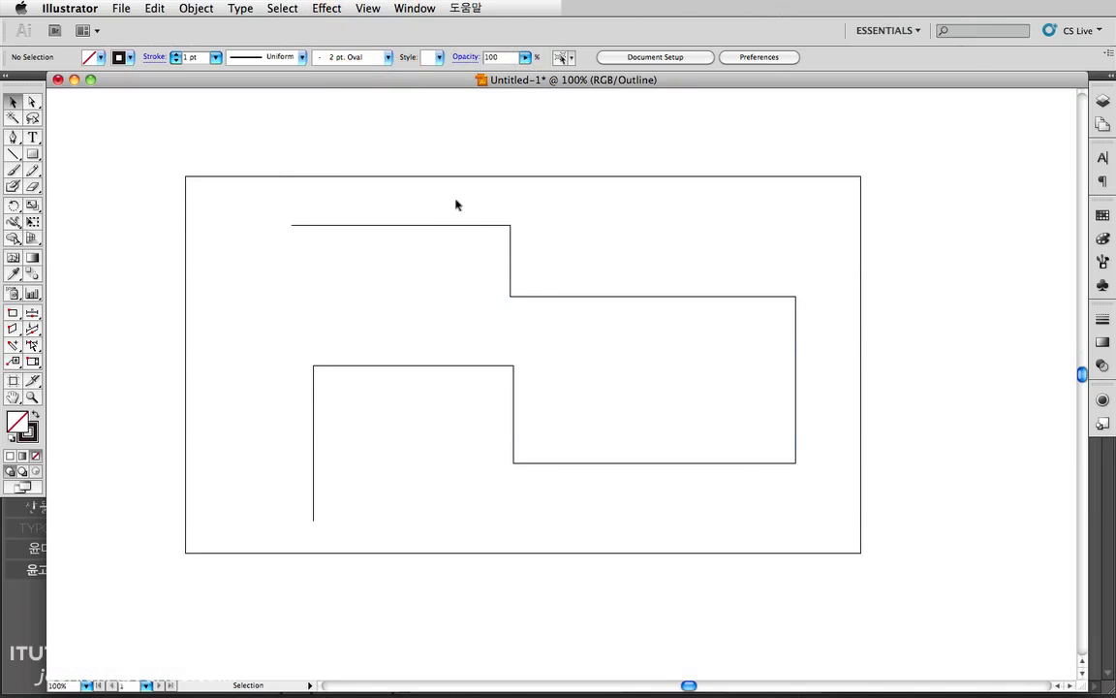
left_click_drag(455, 204, 479, 227)
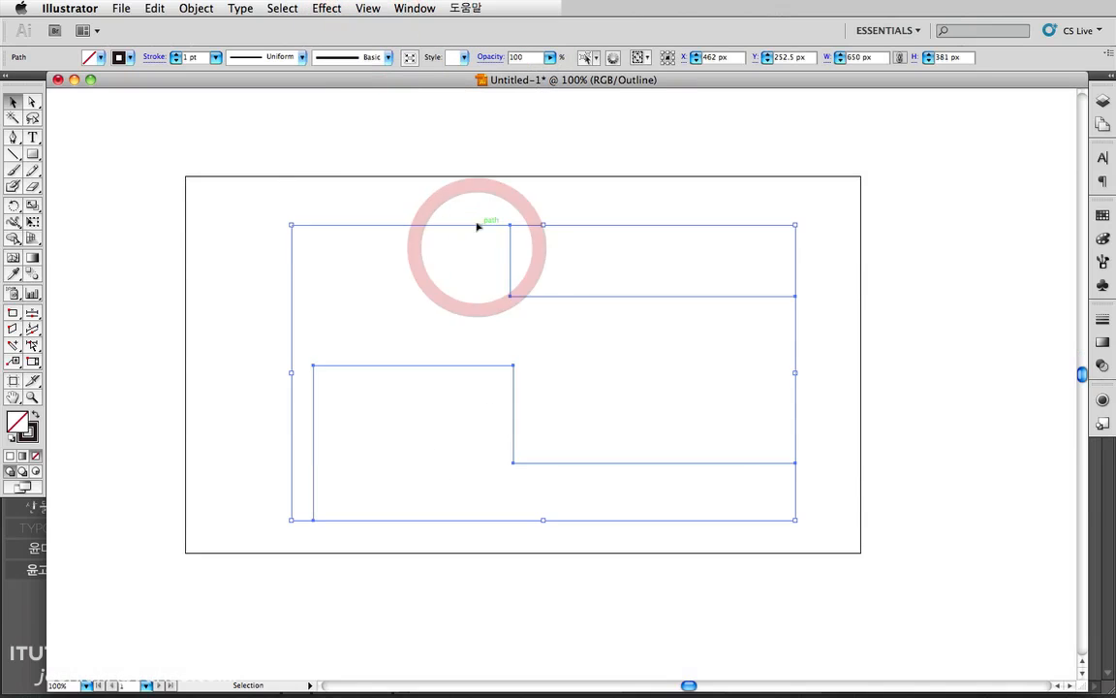
Step: Return the document from Outline to Preview view and select the rounded stepped path
left_click(452, 293)
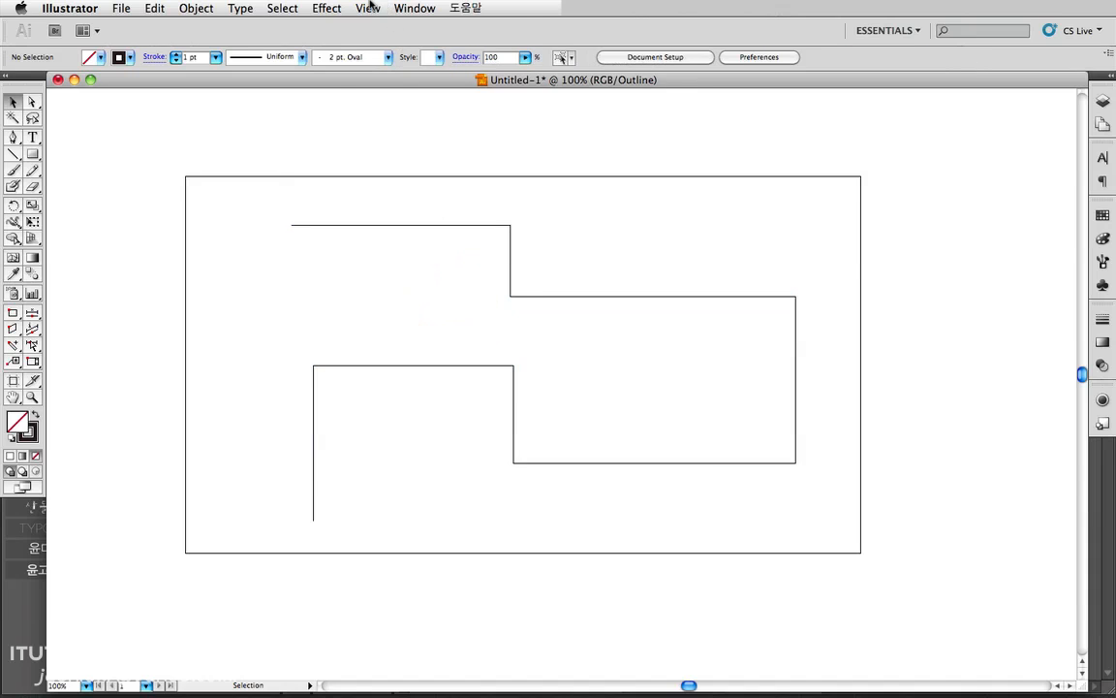
left_click(330, 8)
left_click(366, 27)
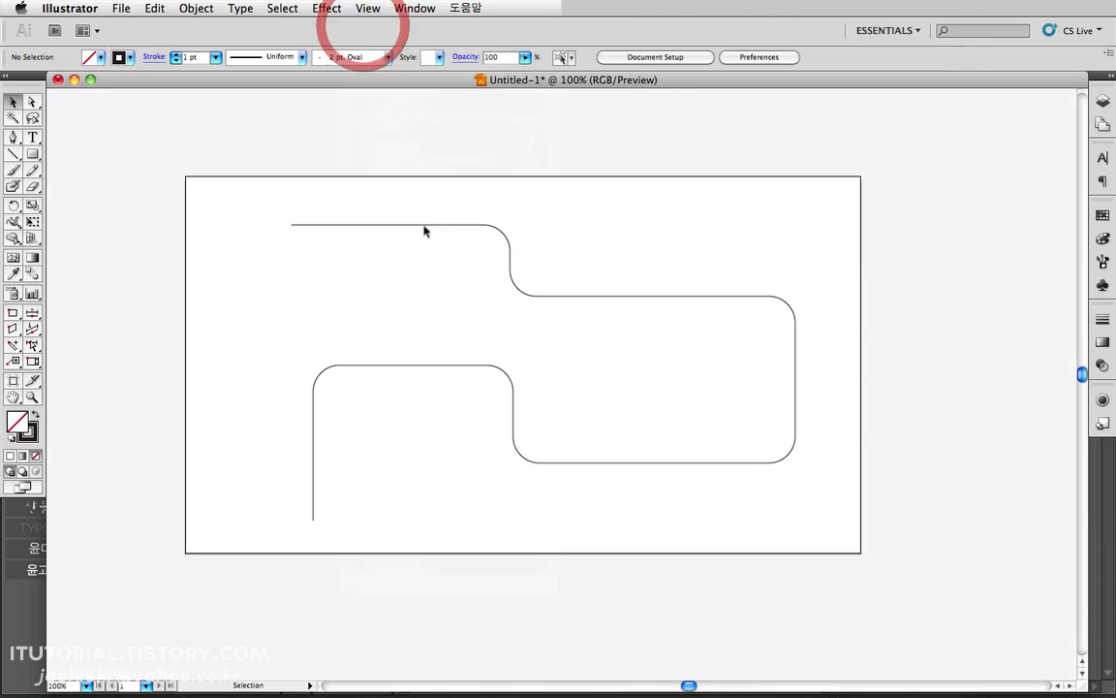
left_click_drag(403, 212, 426, 251)
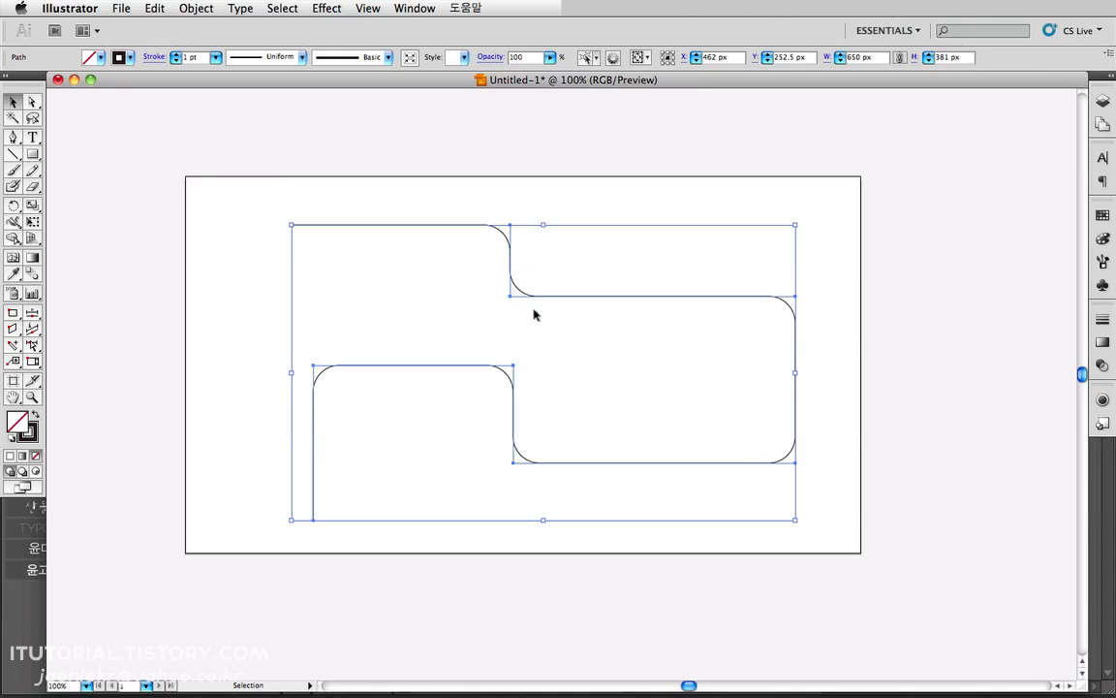
left_click(196, 8)
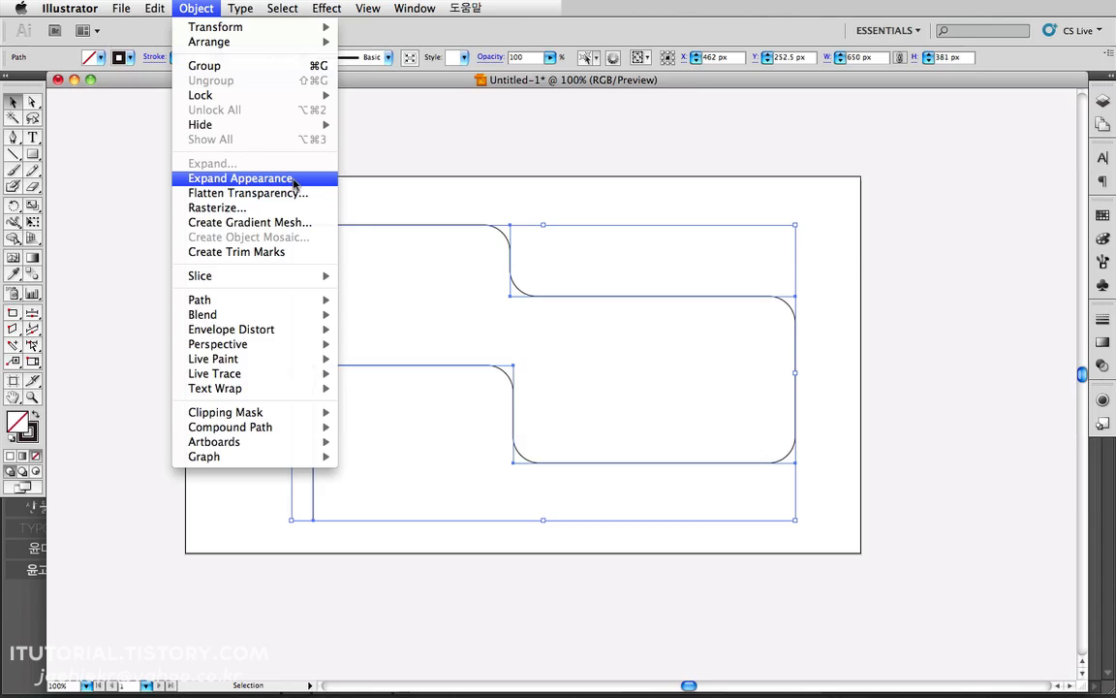
left_click(476, 145)
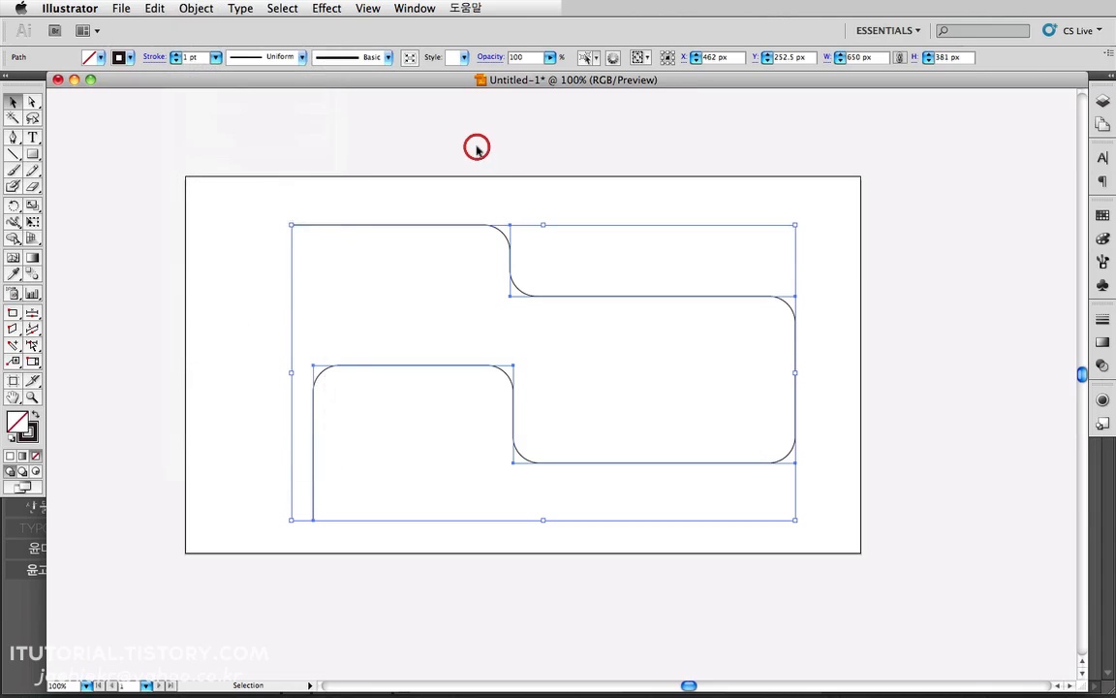
Step: Examine the selected path's appearance attributes and its Round Corners effect settings, closing the settings without applying changes
left_click(1103, 401)
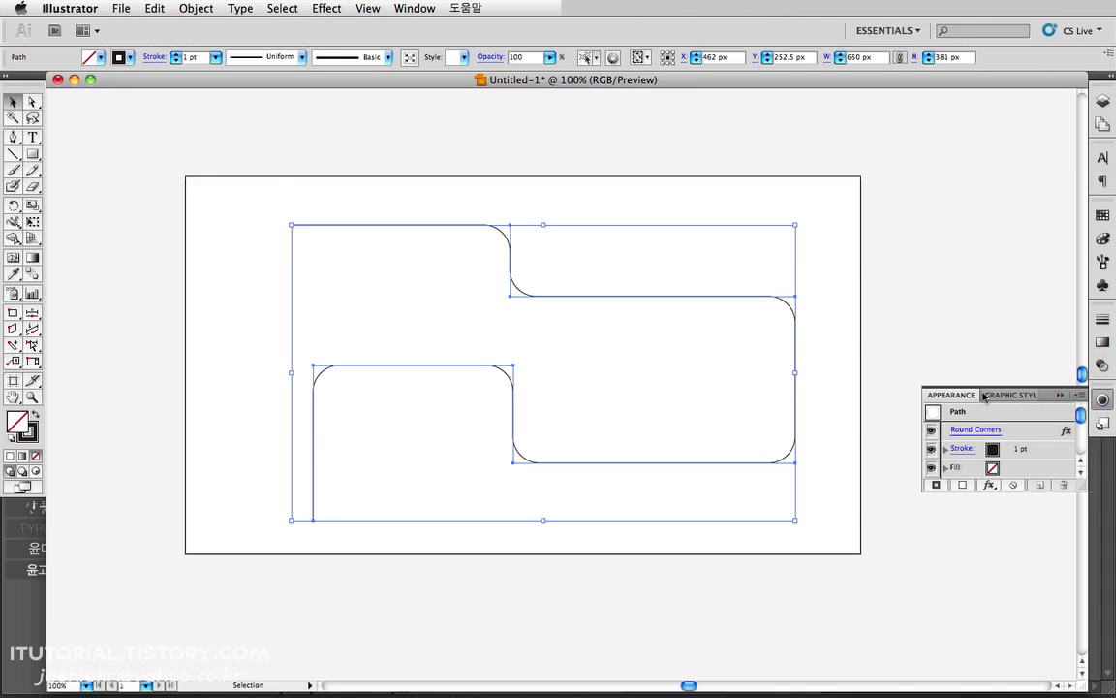
left_click_drag(1081, 484, 1081, 573)
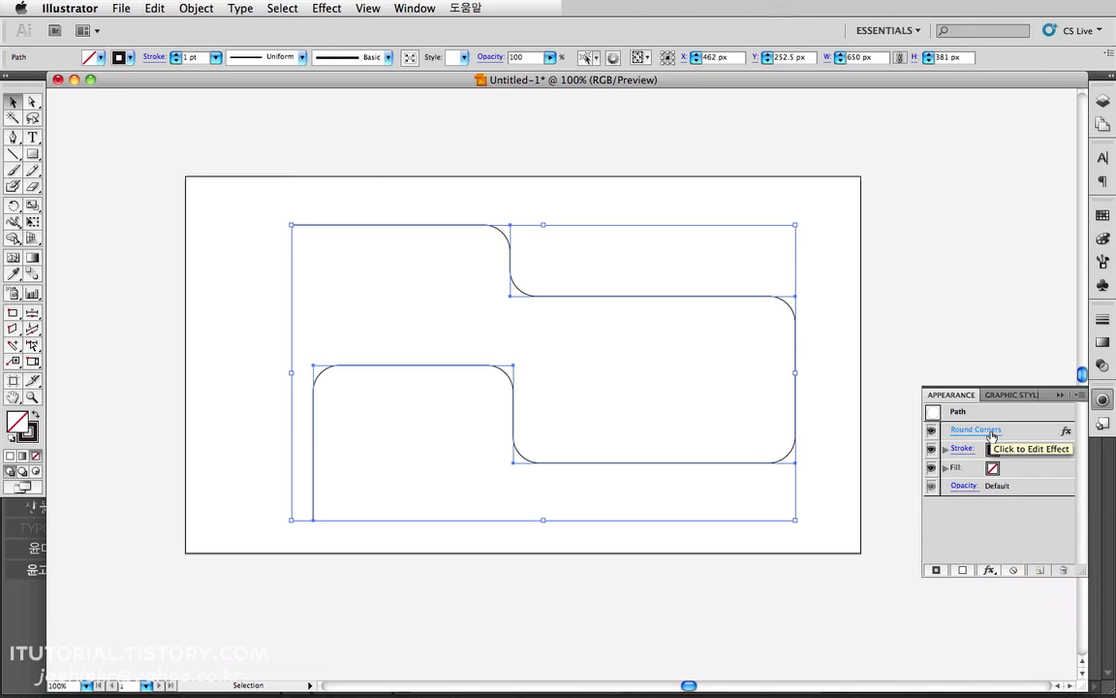
left_click(992, 432)
left_click_drag(327, 102, 467, 204)
left_click(431, 270)
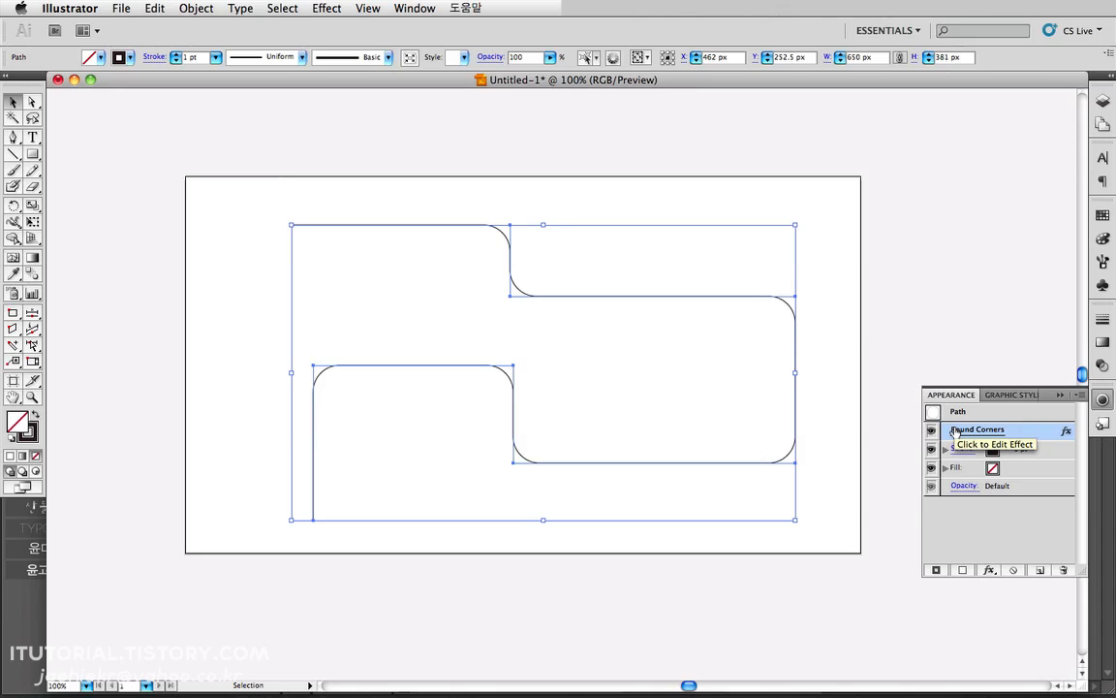
Step: Expand the appearance of the rounded path, examine its geometry in Outline view and deselect it
left_click(190, 9)
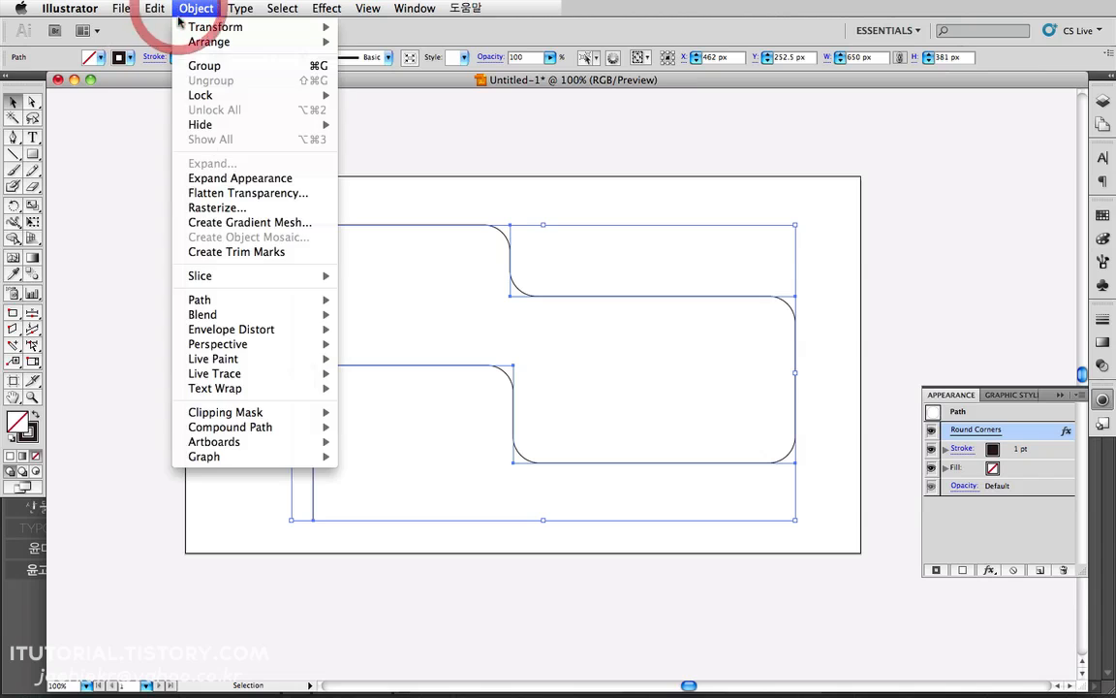
left_click(211, 180)
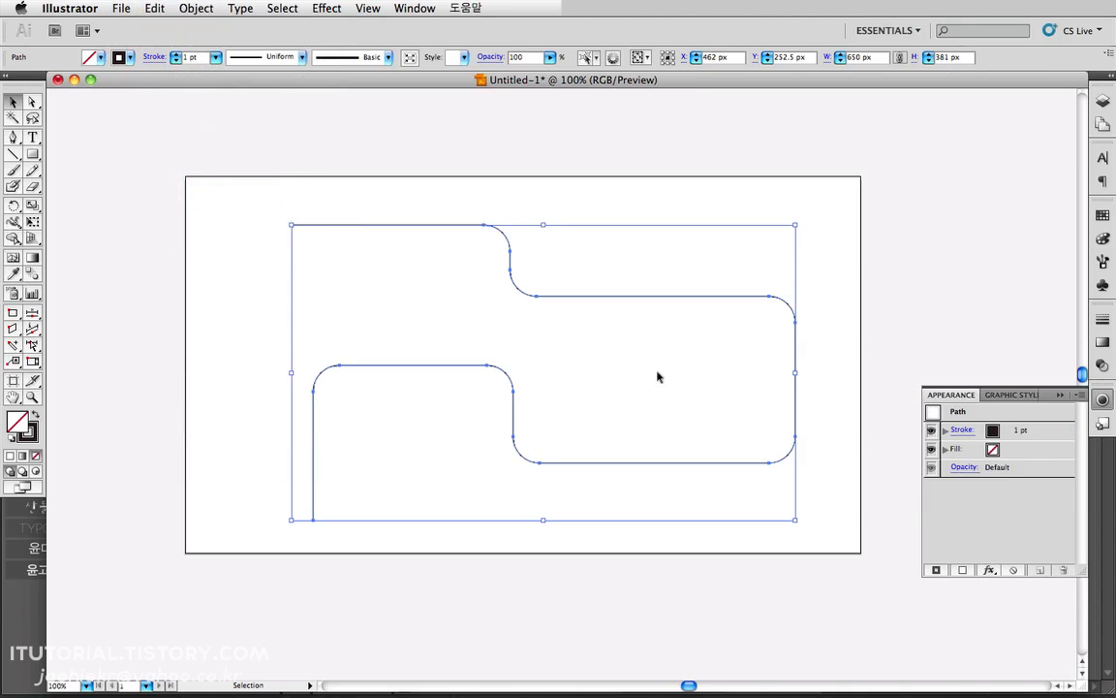
left_click(484, 240)
left_click(497, 231)
left_click(367, 8)
left_click(373, 30)
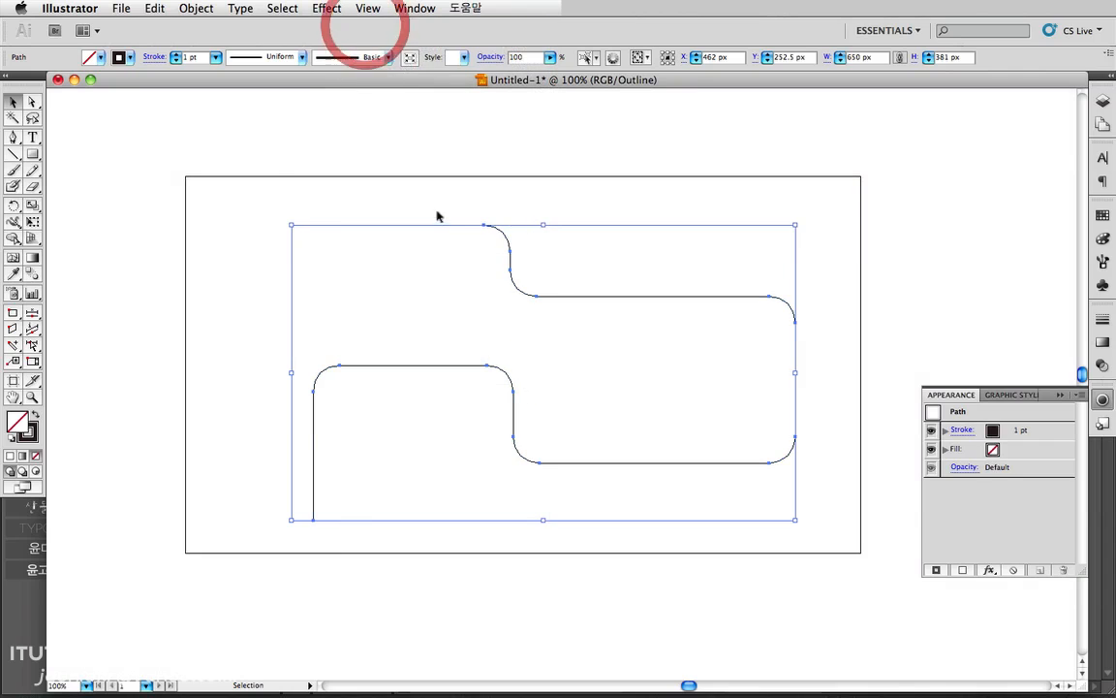
left_click(463, 210)
left_click(510, 261)
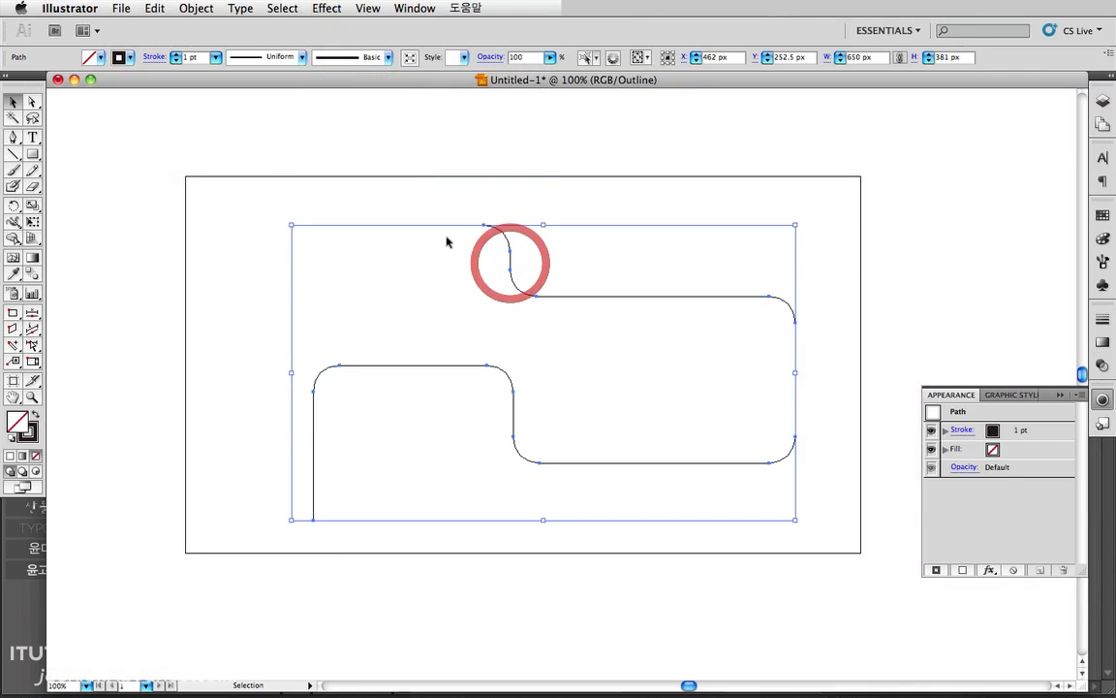
left_click(453, 208)
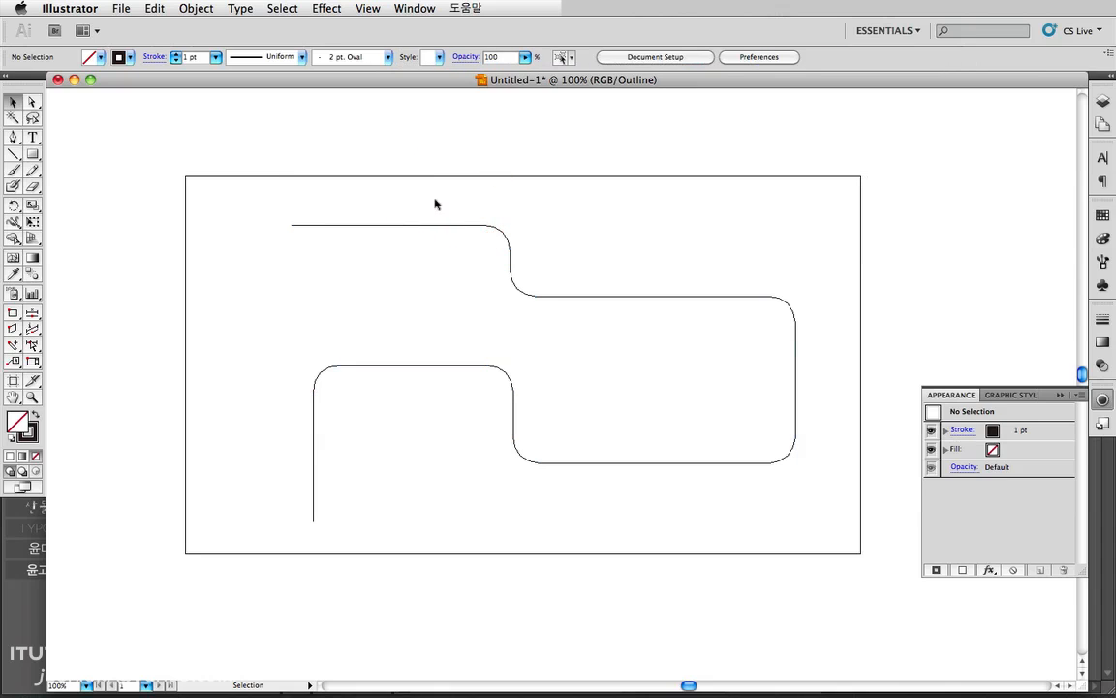
Step: Undo the appearance expansion, return the document to Preview view and deselect the path
key("super+z")
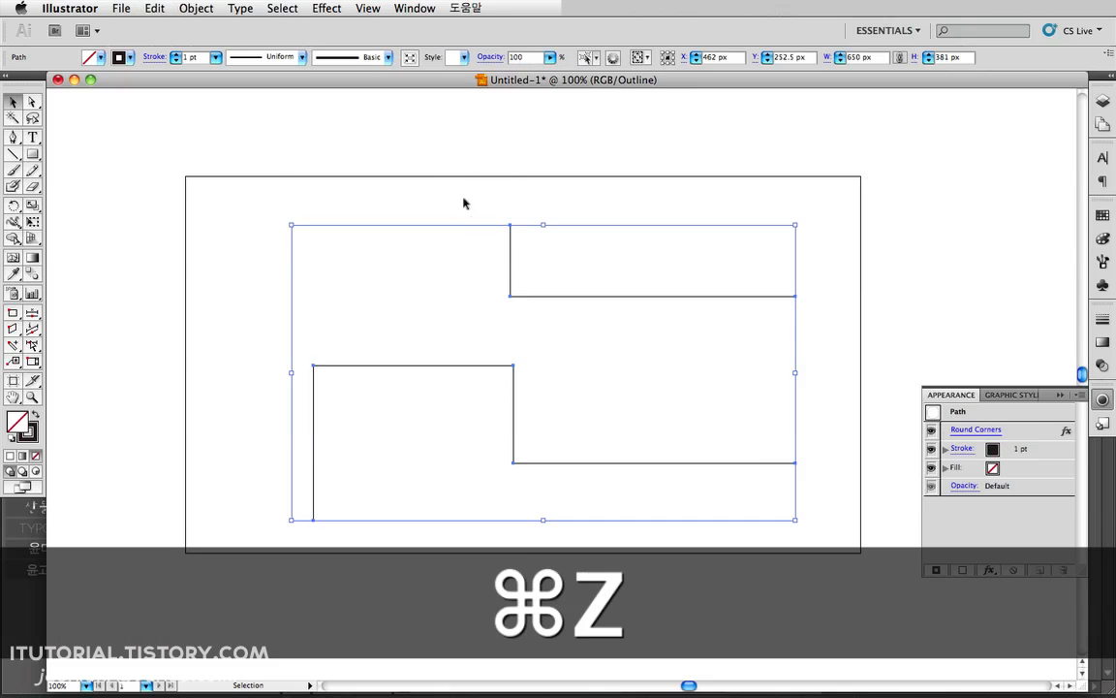
left_click(368, 8)
left_click(374, 22)
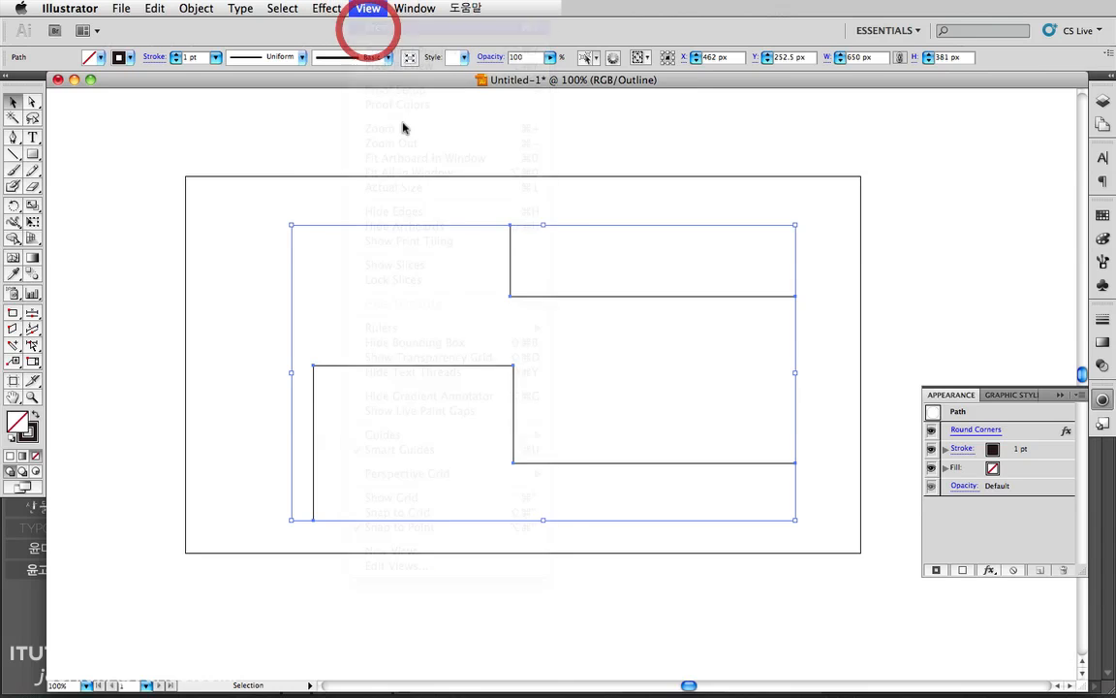
left_click(461, 198)
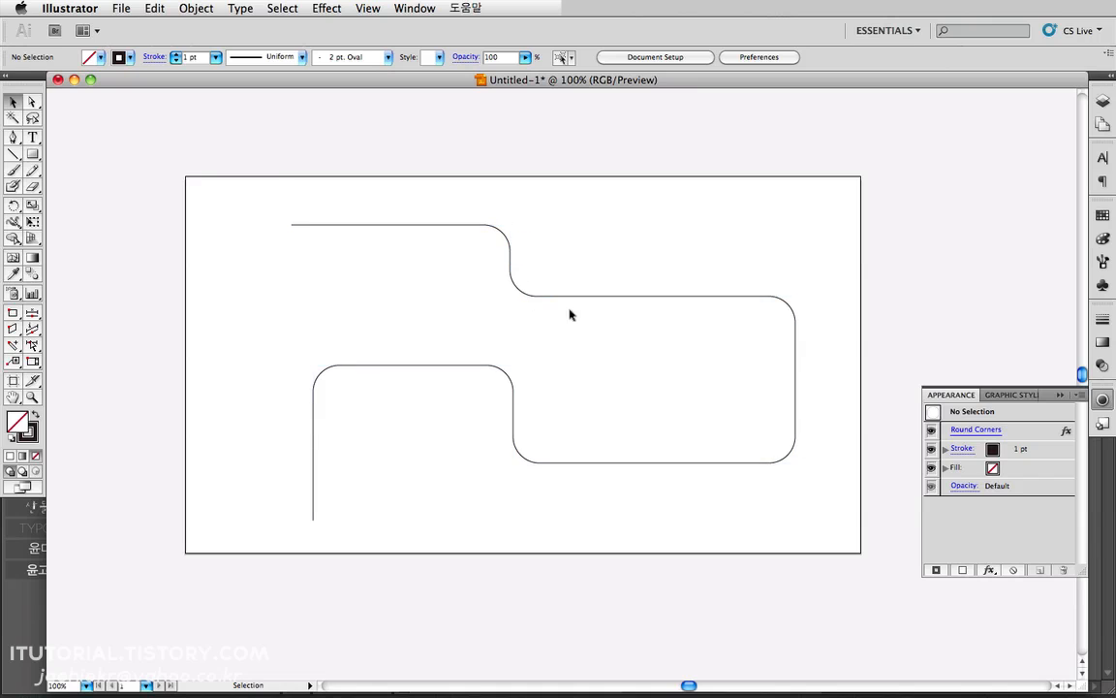
Step: Undo the Round Corners effect on the stepped path and deselect it
key("super+z")
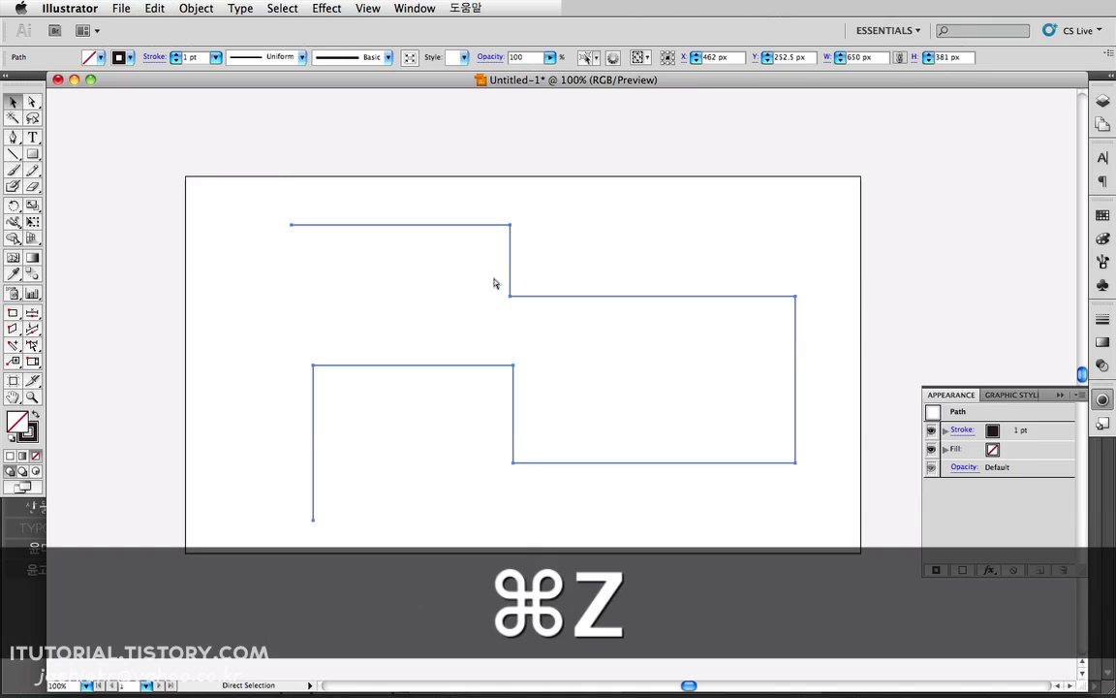
left_click(454, 200)
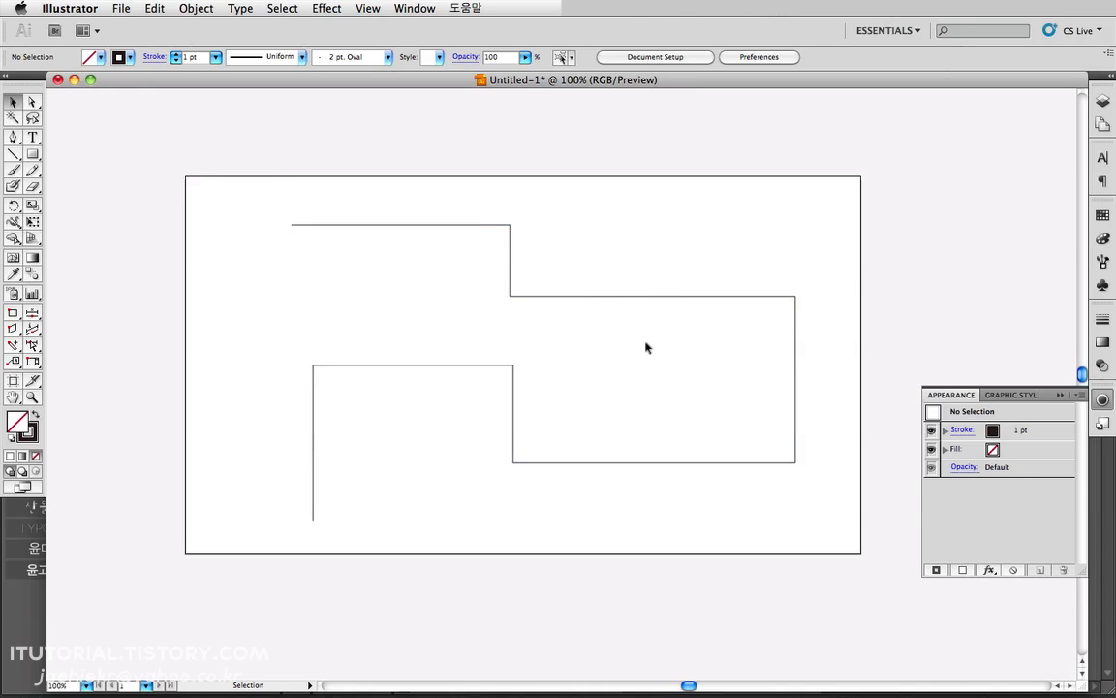
Step: Cut the stepped path at the two inner corner anchor points where the large right-hand section begins and ends
left_click(33, 102)
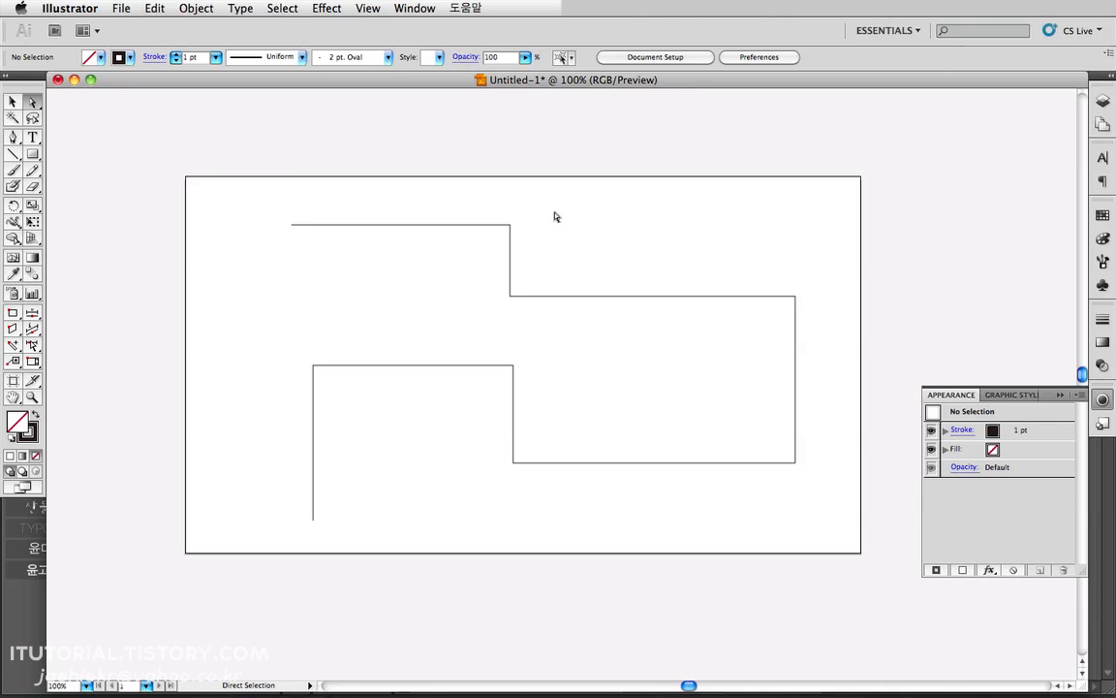
mouse_move(519, 304)
left_mouse_down()
mouse_move(524, 295)
mouse_move(511, 297)
left_mouse_up()
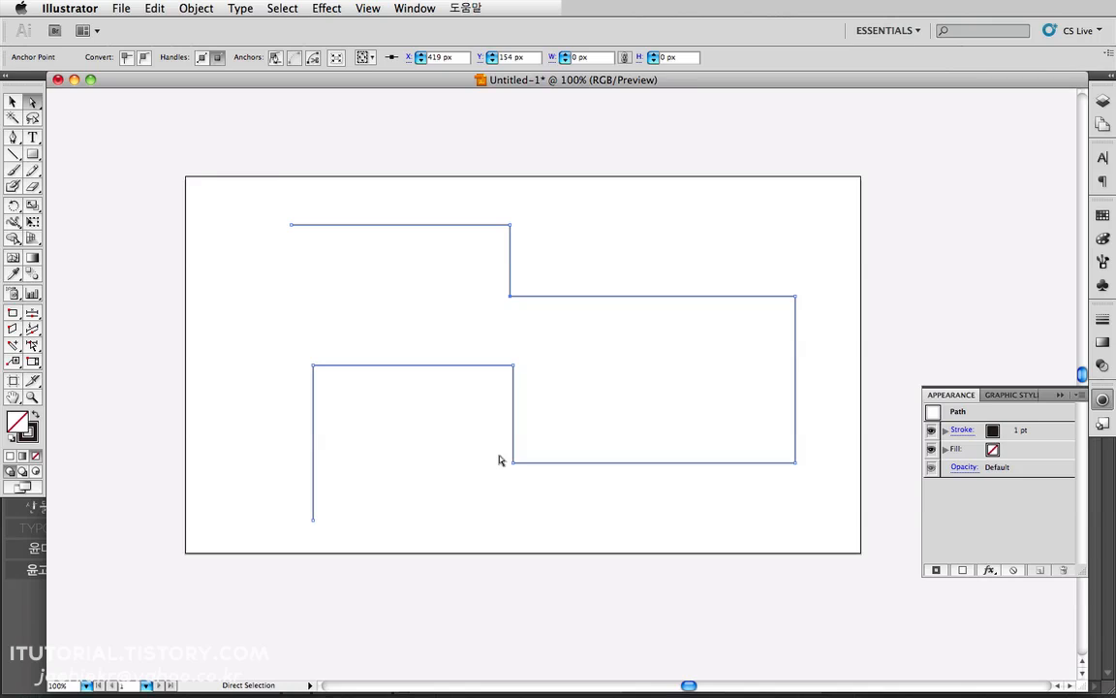
left_click_drag(500, 460, 537, 476)
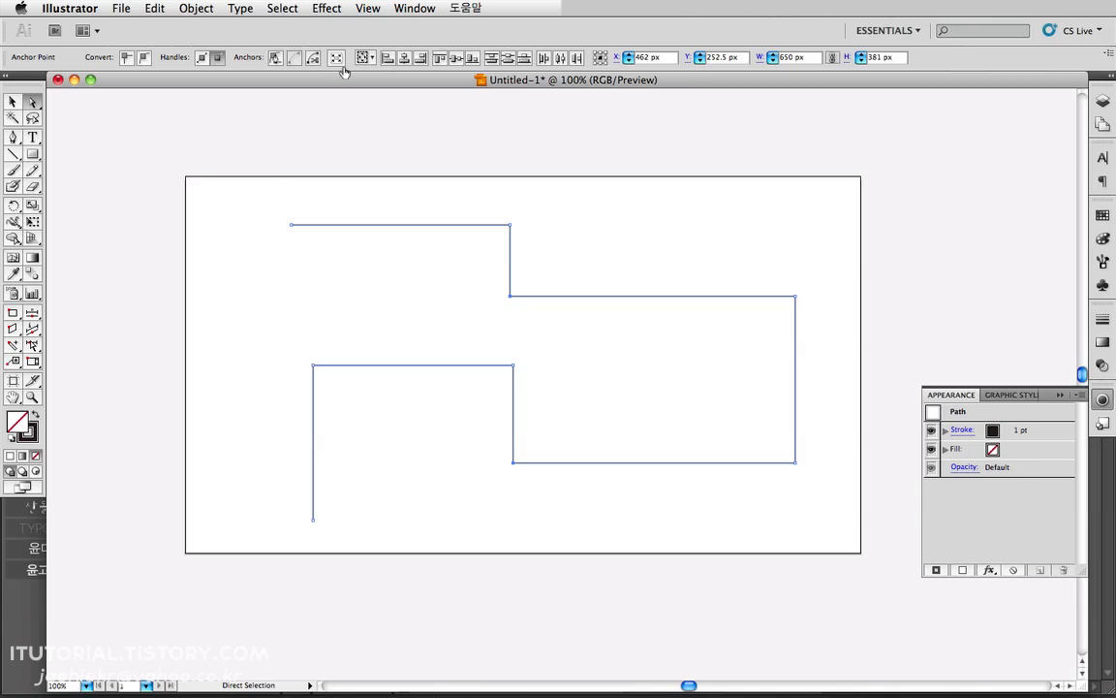
left_click(314, 59)
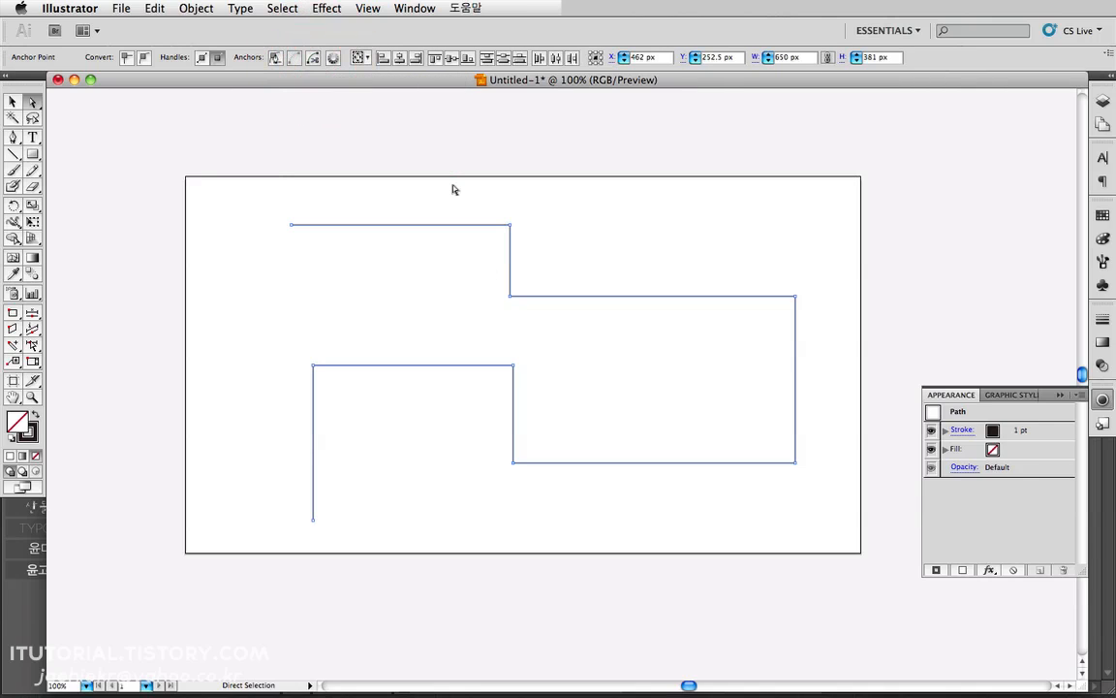
Step: Select the upper, right-hand and lower pieces of the cut path in turn to check that they are separate
left_click(12, 102)
left_click_drag(402, 202, 442, 249)
left_click_drag(548, 250, 628, 311)
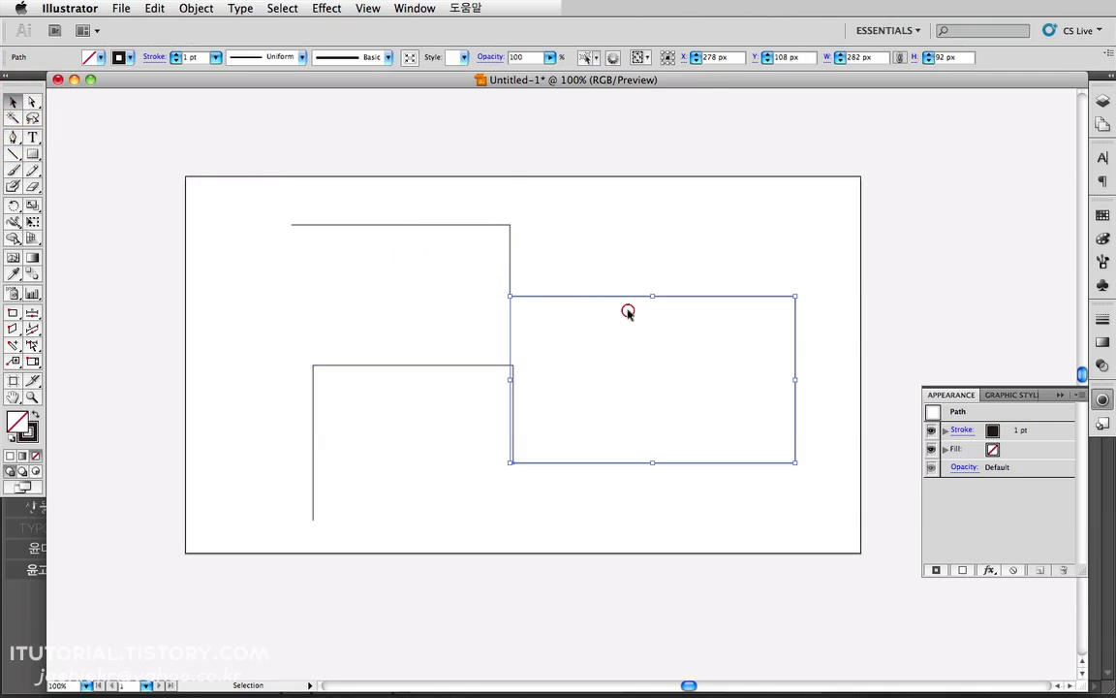
left_click_drag(354, 333, 394, 393)
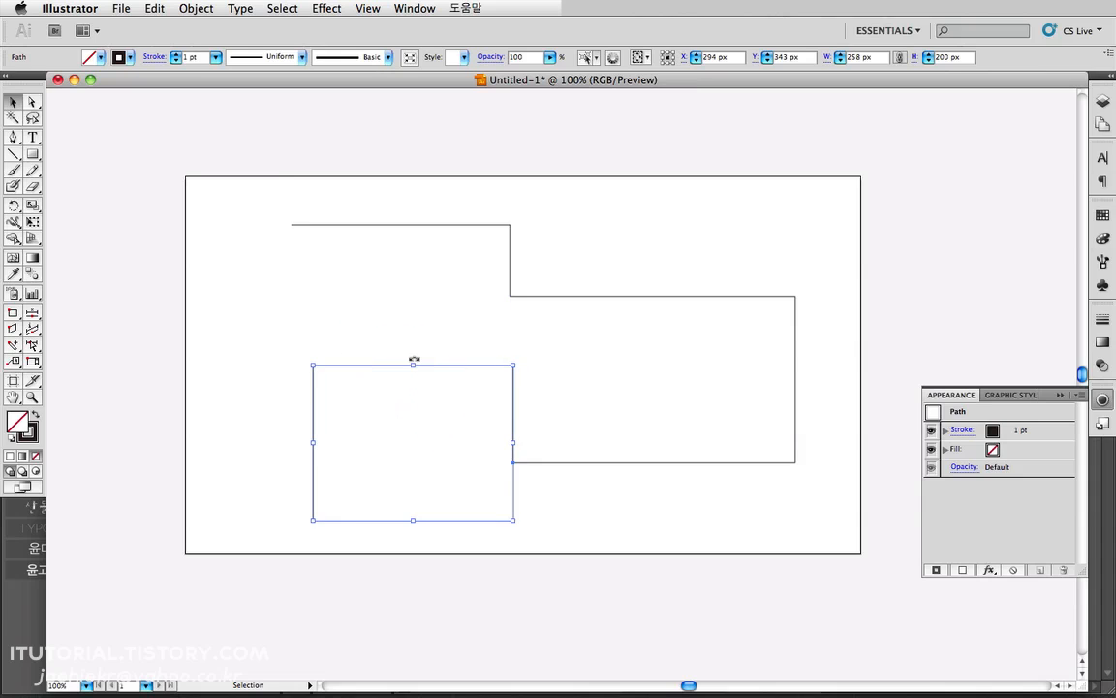
Step: Apply the Round Corners effect with a 20 px radius and preview on to the upper-left piece of the cut path
left_click_drag(380, 204, 404, 232)
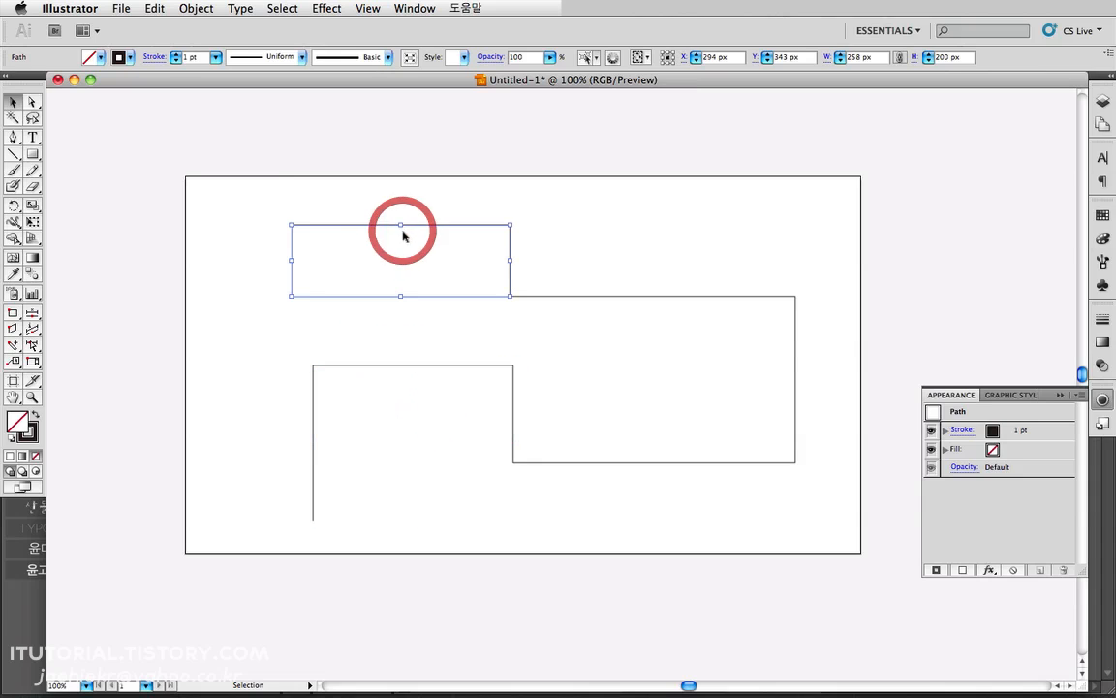
left_click(336, 10)
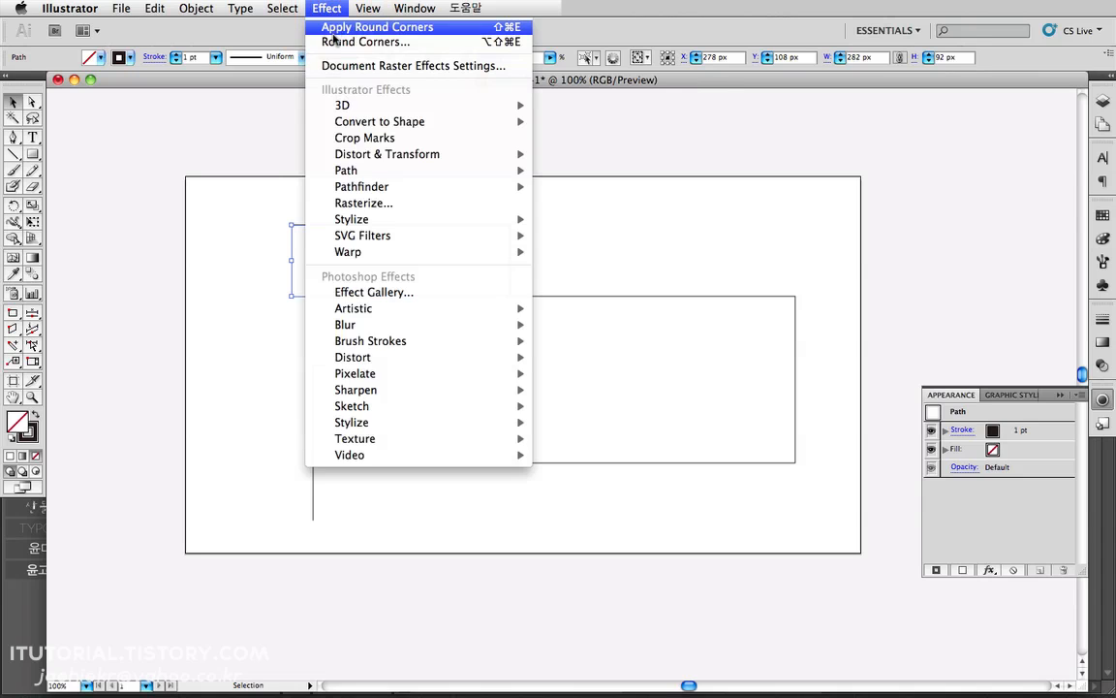
left_click(339, 42)
left_click_drag(418, 221, 306, 157)
left_click(198, 211)
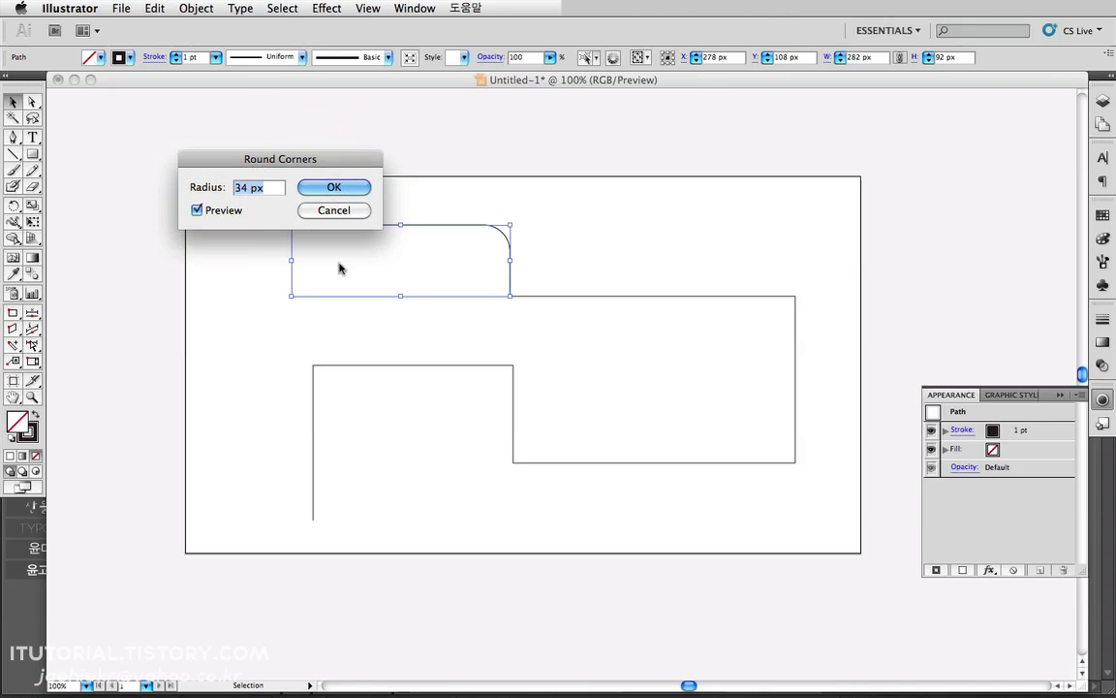
key("Up")
key("Down")
key("Down")
key("Down")
key("Down")
key("Down")
key("Down")
key("Down")
key("Down")
key("Down")
key("Down")
key("Down")
key("Down")
key("Down")
key("Down")
key("Down")
key("Down")
key("Down")
key("Down")
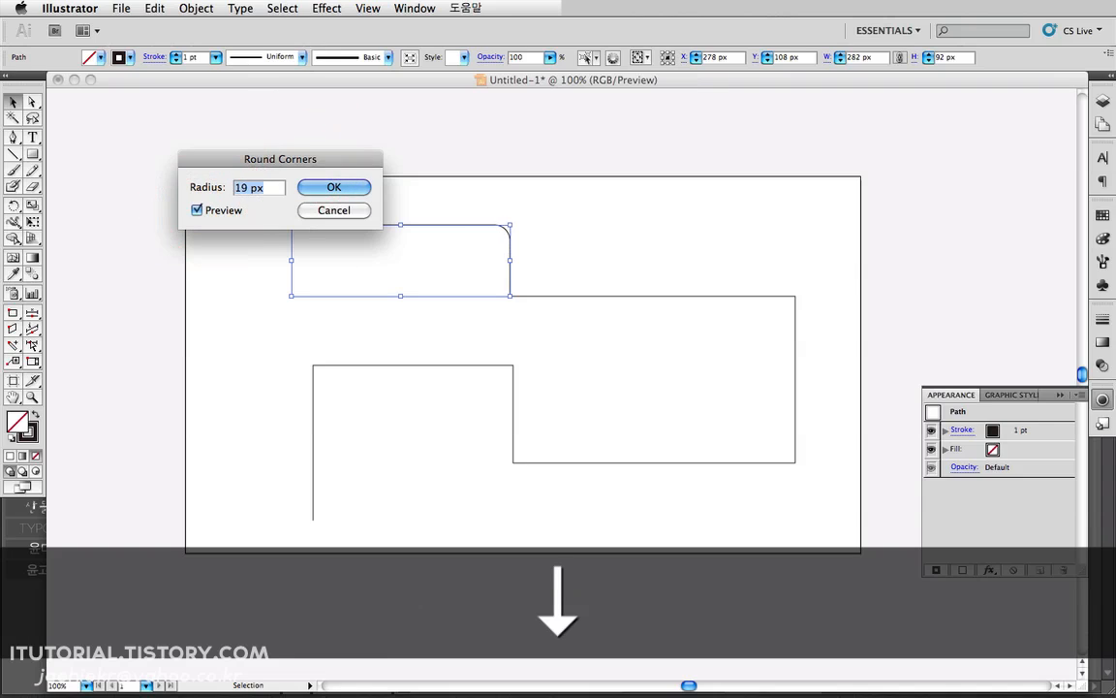
key("Up")
key("Up")
left_click(354, 187)
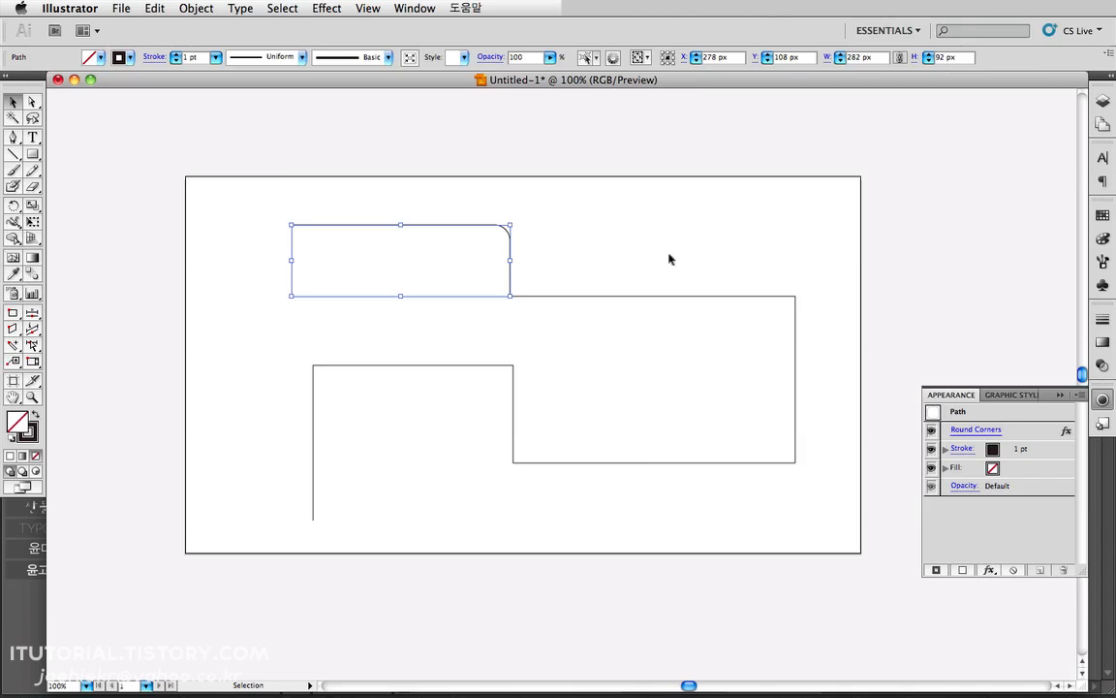
Step: Apply the Round Corners effect with an 80 px radius and preview on to the large right-hand piece
left_click(704, 312)
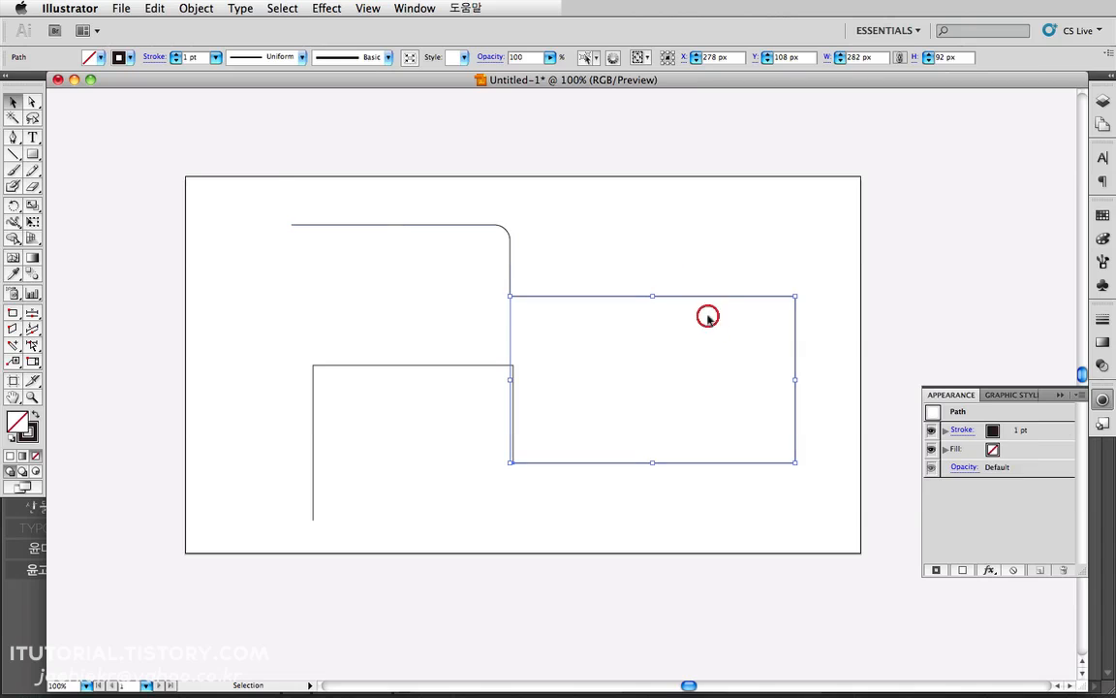
left_click(326, 10)
left_click(324, 43)
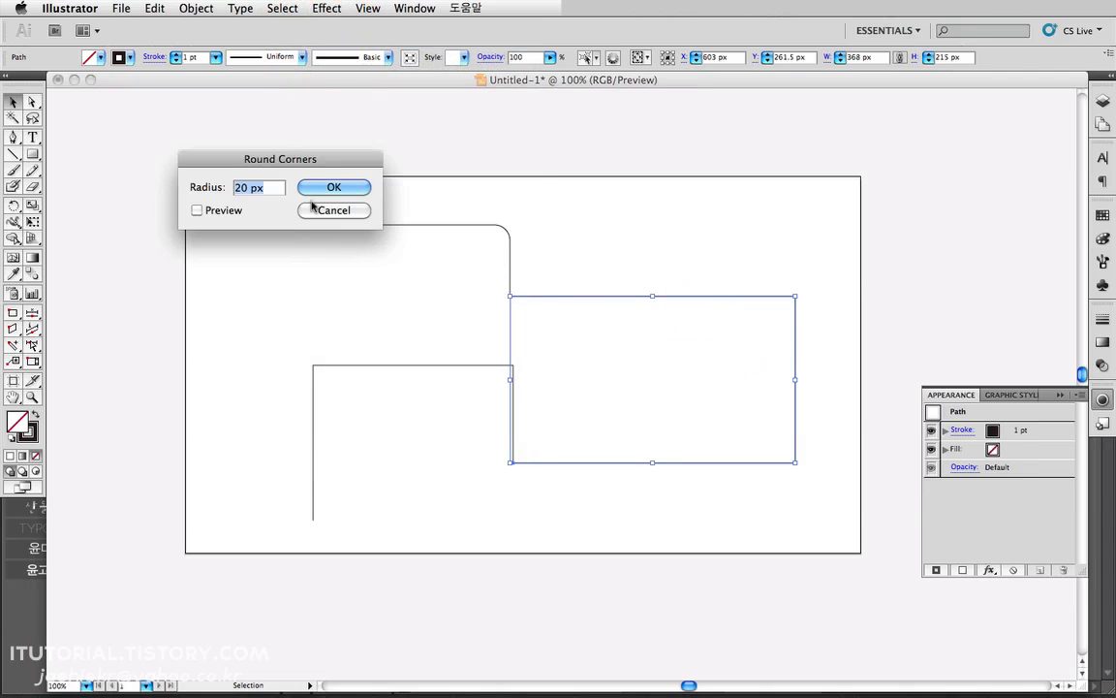
left_click(198, 210)
key("Up")
key("Up")
key("Up")
key("Up")
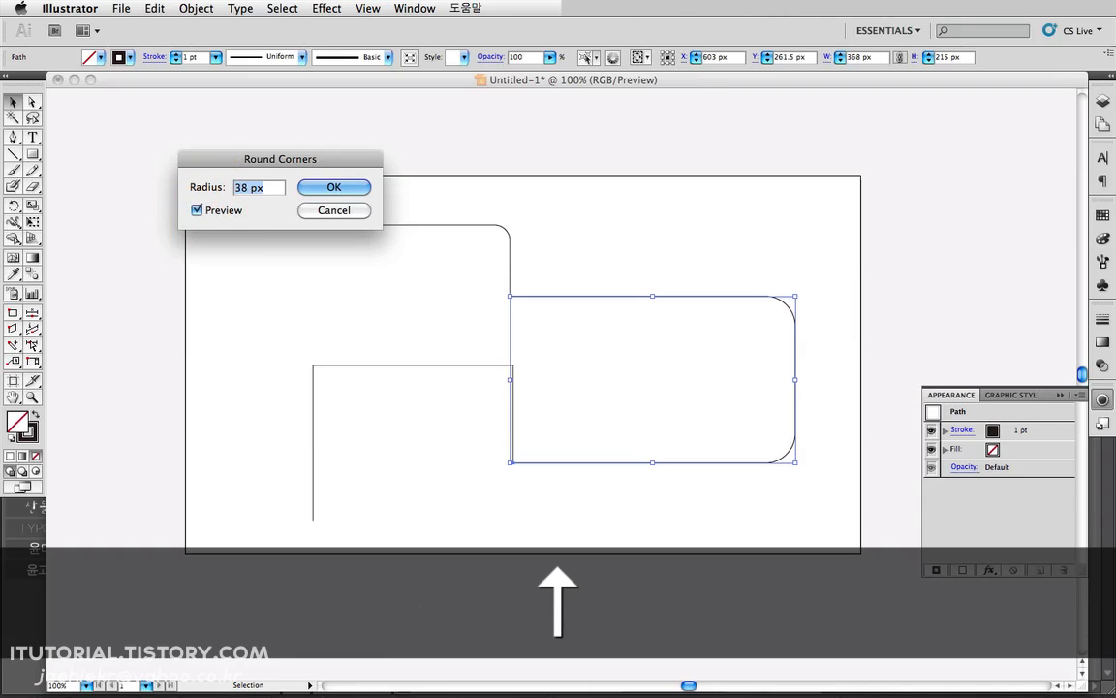
key("Up")
key("Up")
key("Up")
key("Up")
key("Up")
key("Up")
key("Up")
key("Up")
key("Up")
key("Up")
key("Up")
key("Up")
key("Up")
key("Up")
key("Up")
key("Up")
key("Up")
key("Up")
key("Up")
key("Up")
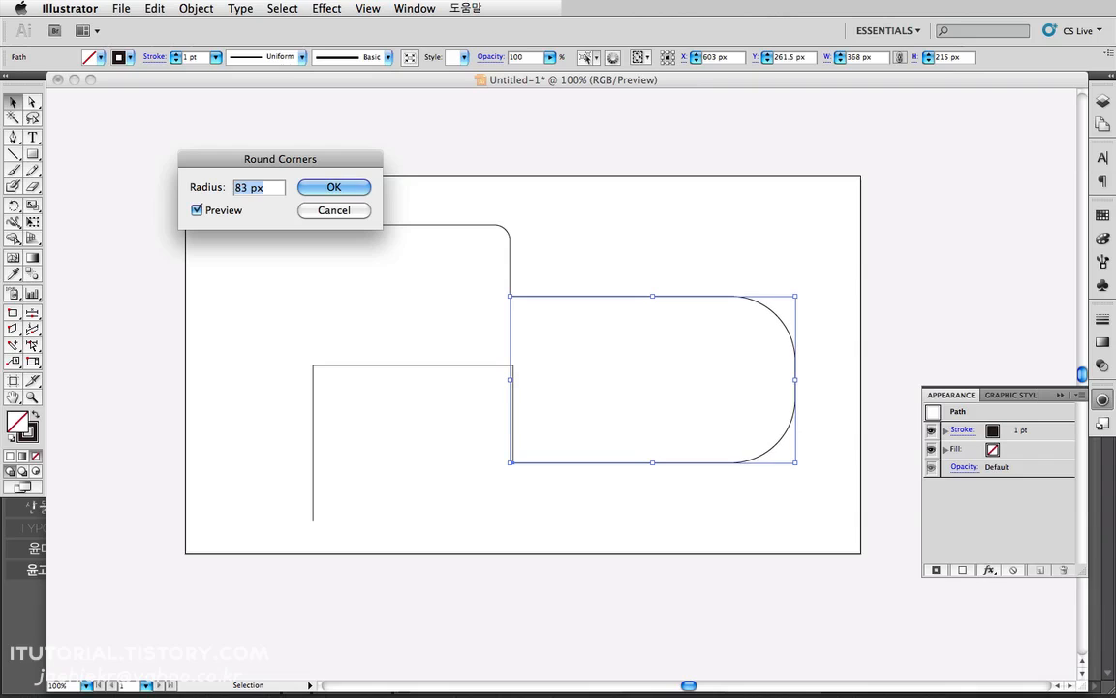
key("Up")
key("Down")
key("Down")
key("Down")
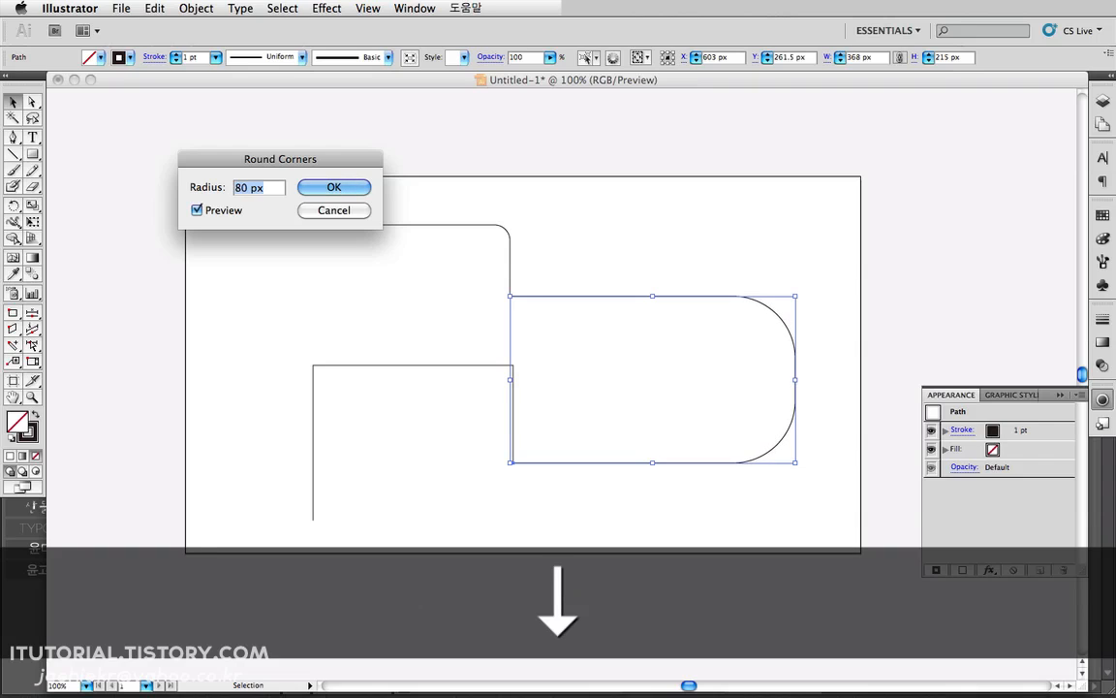
left_click(341, 187)
Step: Apply the Round Corners effect with a 60 px radius and preview on to the lower-left piece of the cut path
left_click_drag(267, 323, 352, 411)
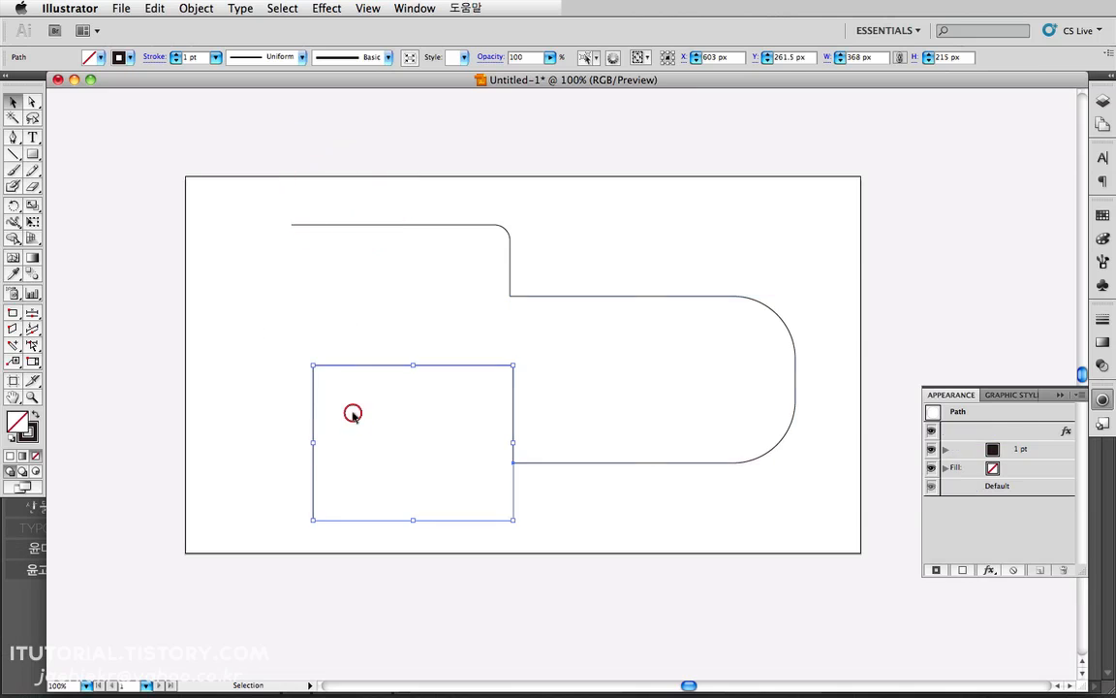
left_click(282, 8)
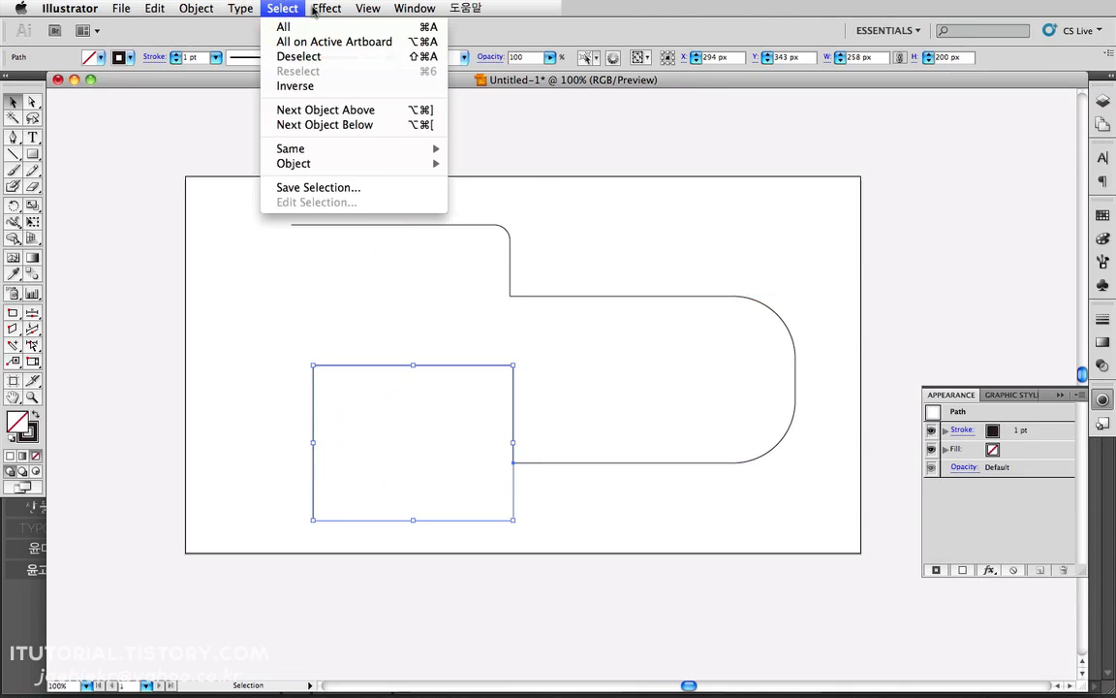
mouse_move(327, 7)
left_click(324, 41)
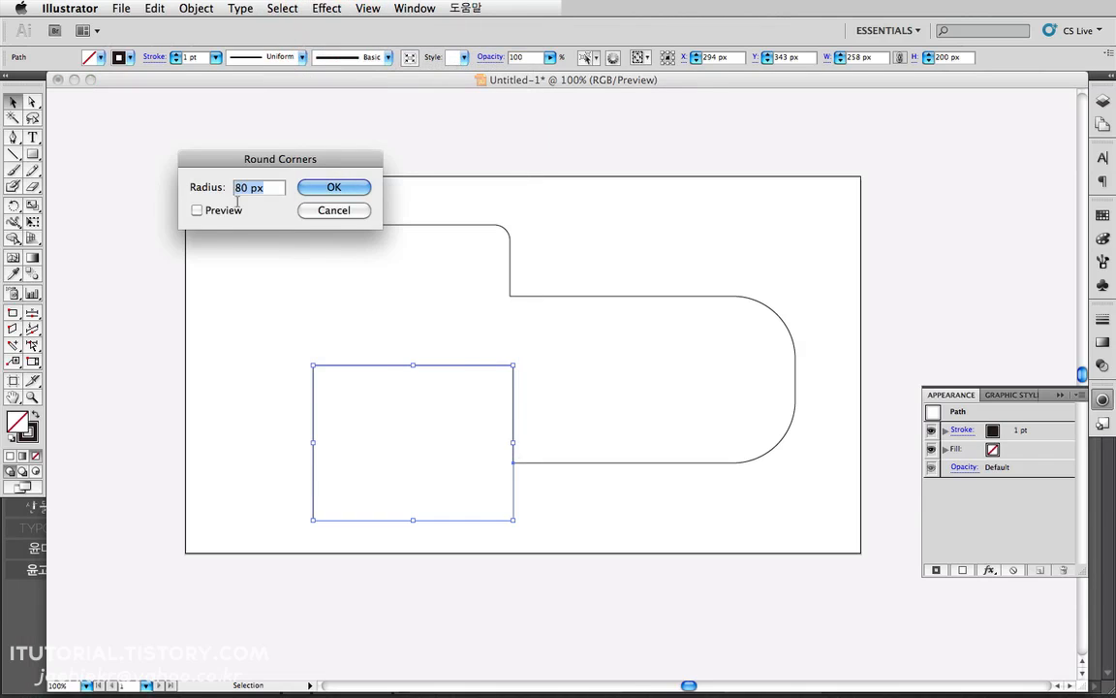
left_click(197, 209)
key("Down")
key("Down")
key("Down")
key("Down")
key("Down")
key("Down")
key("Down")
key("Down")
key("Down")
key("Down")
key("Down")
key("Down")
key("Down")
key("Down")
key("Down")
key("Down")
key("Down")
key("Down")
key("Down")
key("Down")
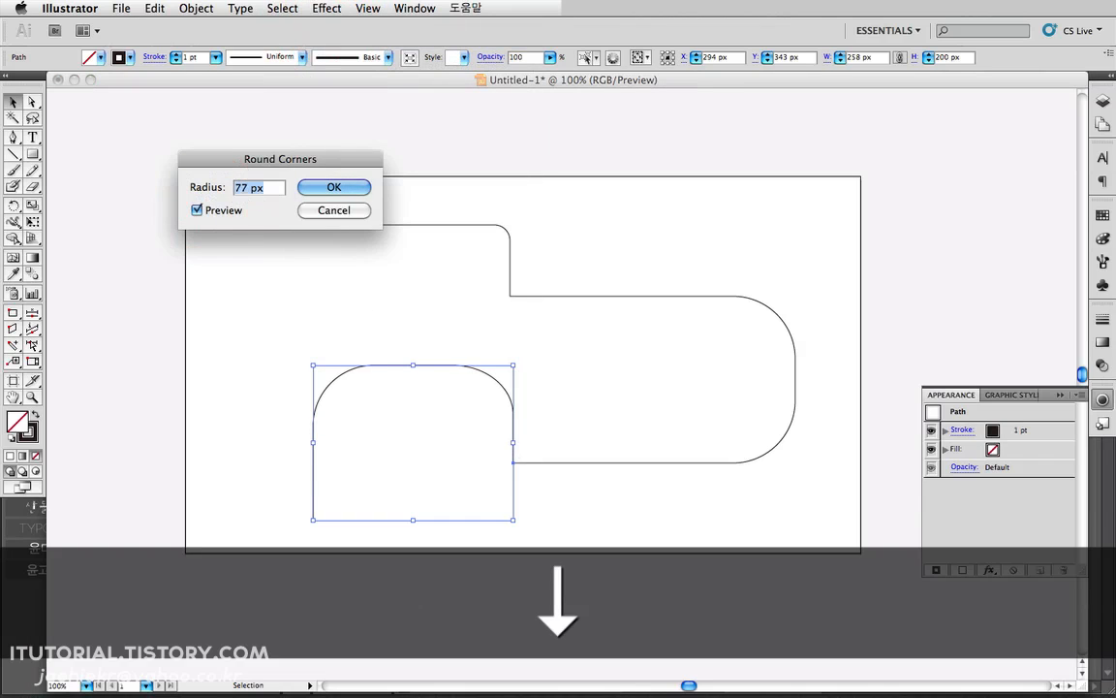
key("Up")
key("Up")
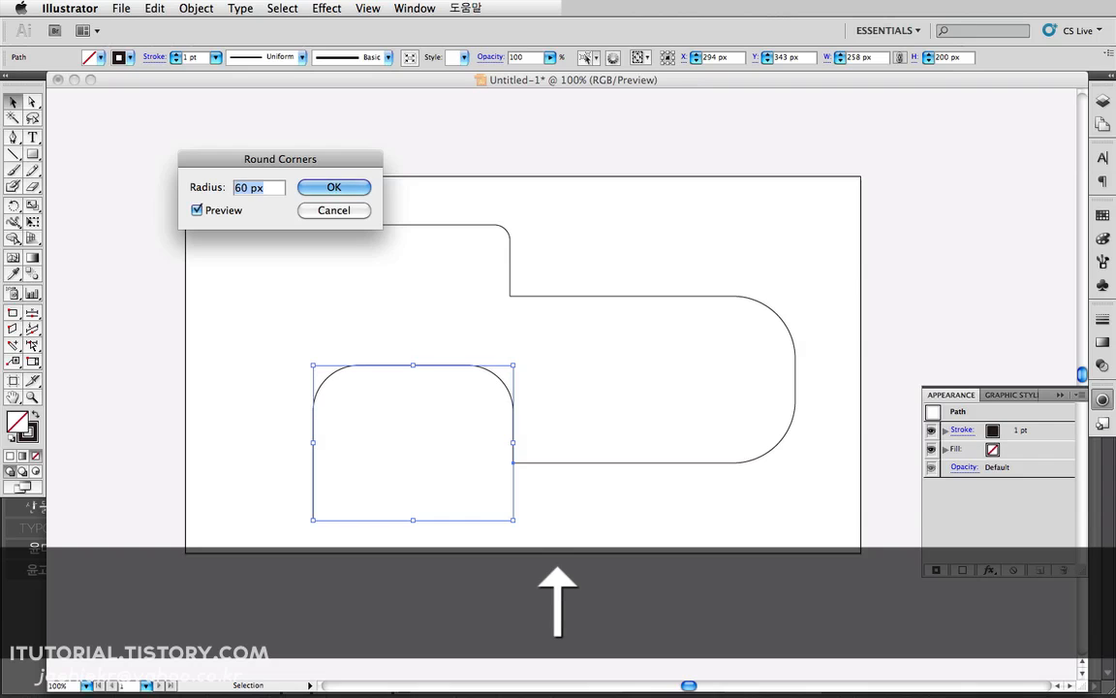
left_click(354, 186)
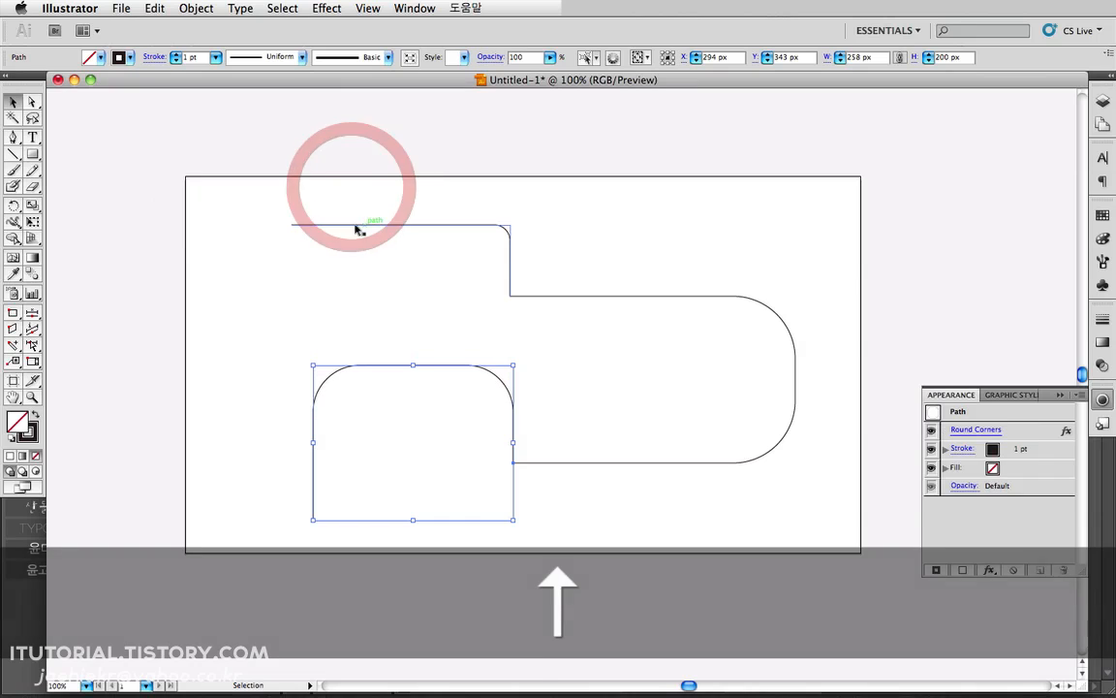
left_click(412, 287)
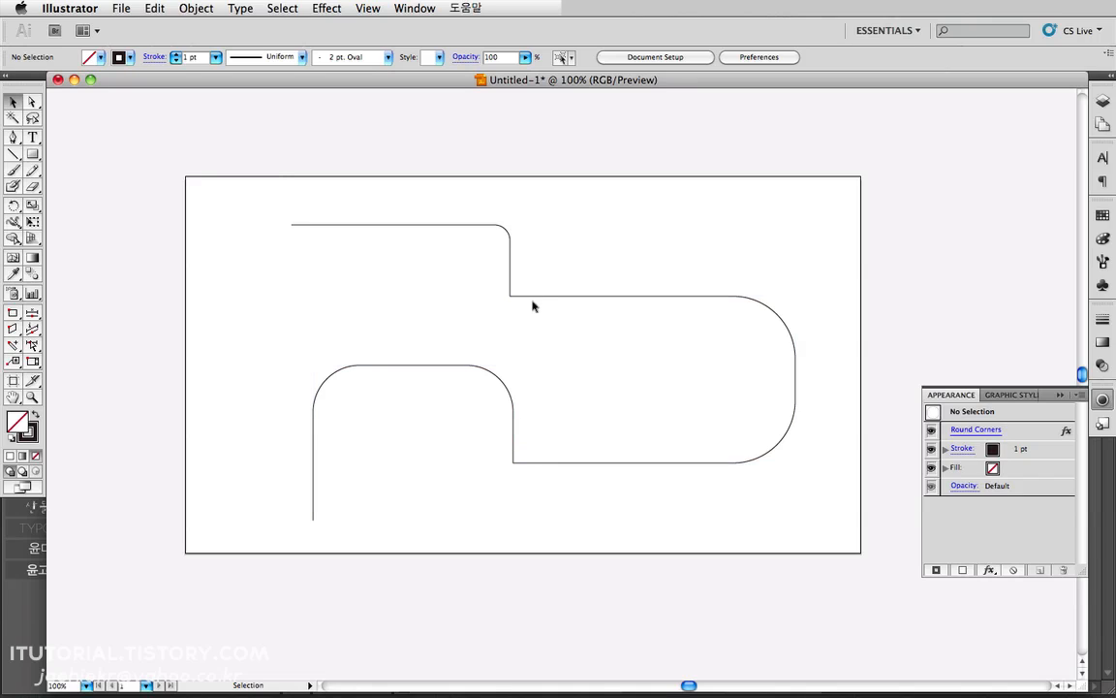
Step: Try to join the upper-left and right-hand pieces at their shared inner corner, and undo the join
left_click(32, 102)
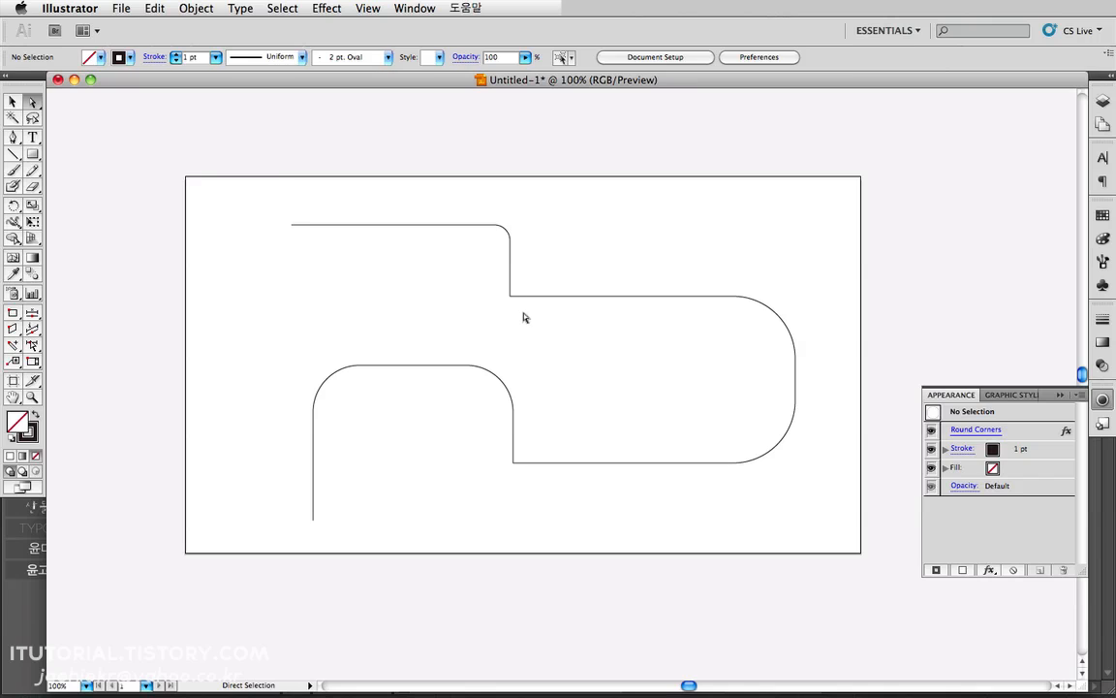
left_click_drag(495, 285, 498, 238)
key("super+j")
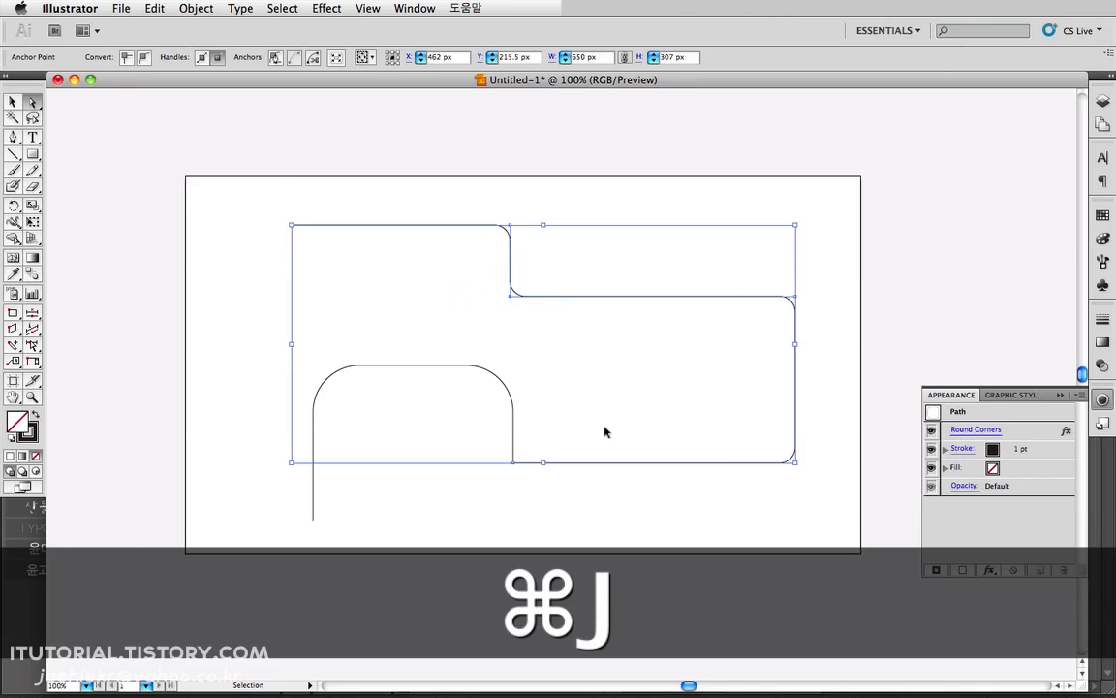
key("super+z")
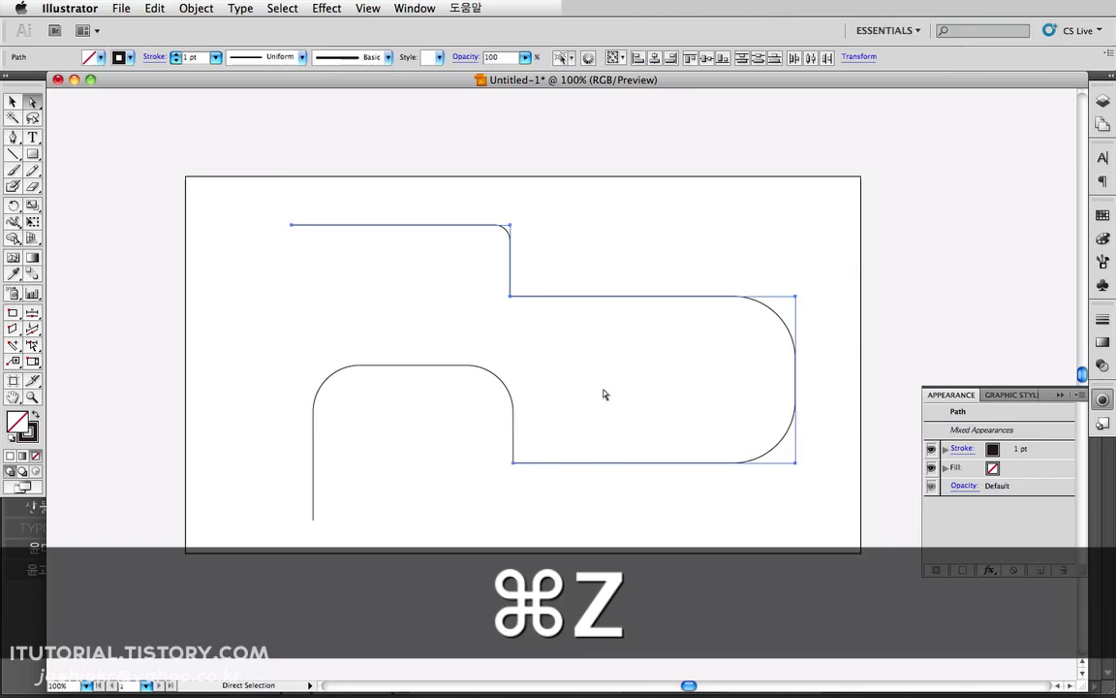
left_click(423, 198)
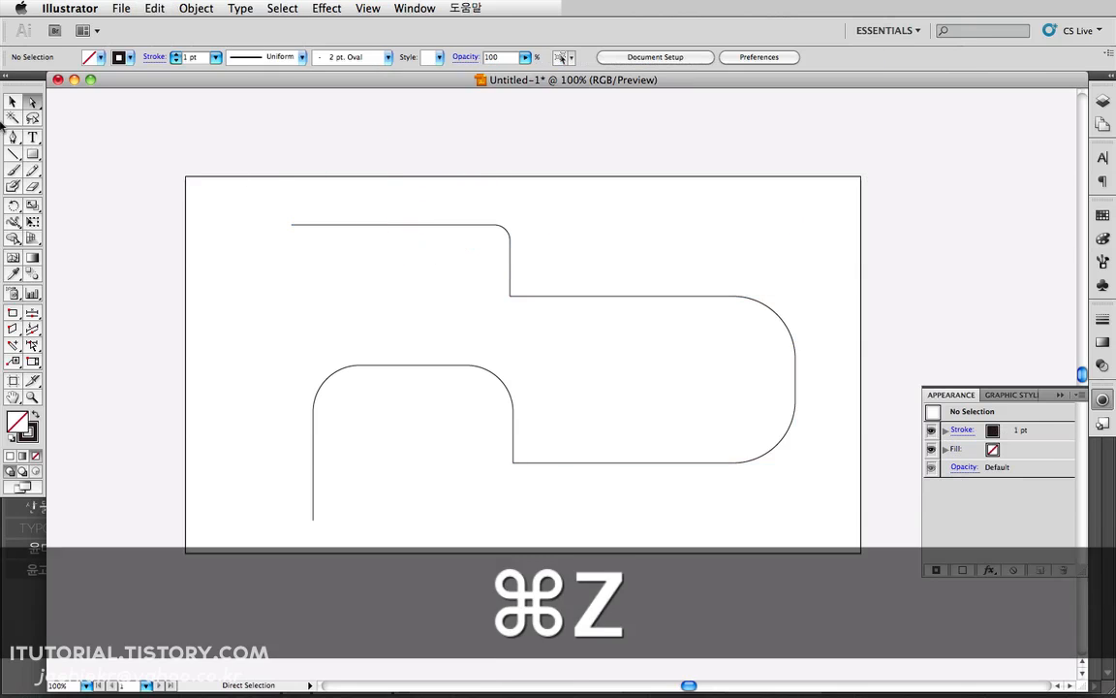
Step: Expand the appearance of all three rounded path pieces and check the right-hand and lower-left pieces
key("v")
left_click_drag(366, 192, 410, 239)
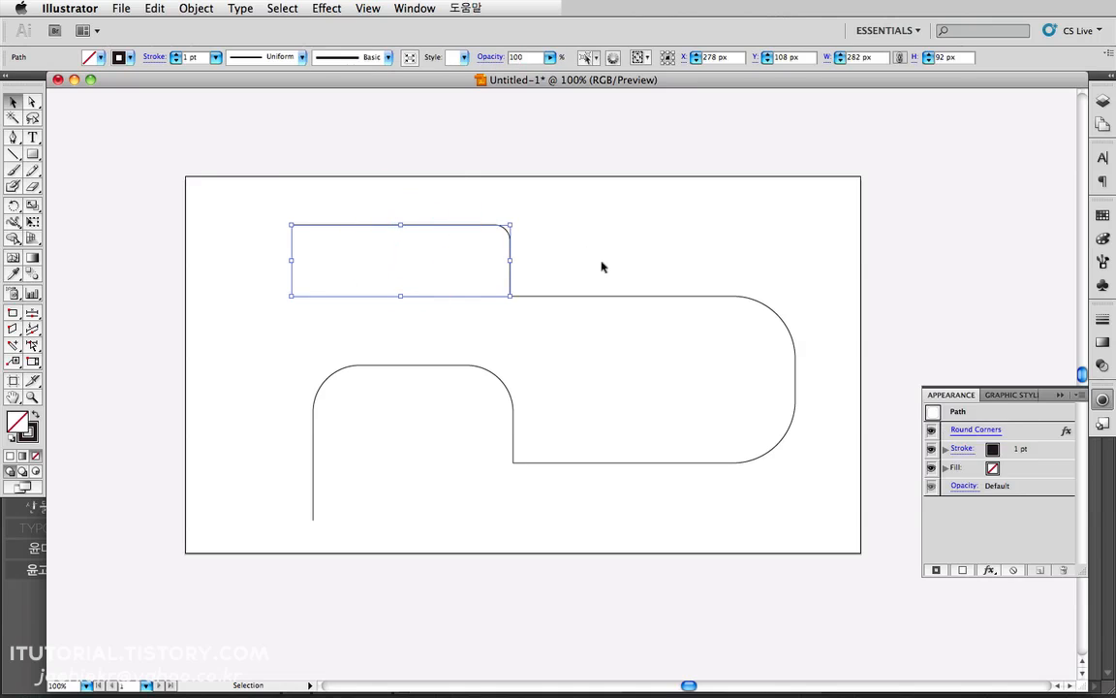
left_click_drag(601, 262, 645, 329)
left_click_drag(416, 357, 437, 379)
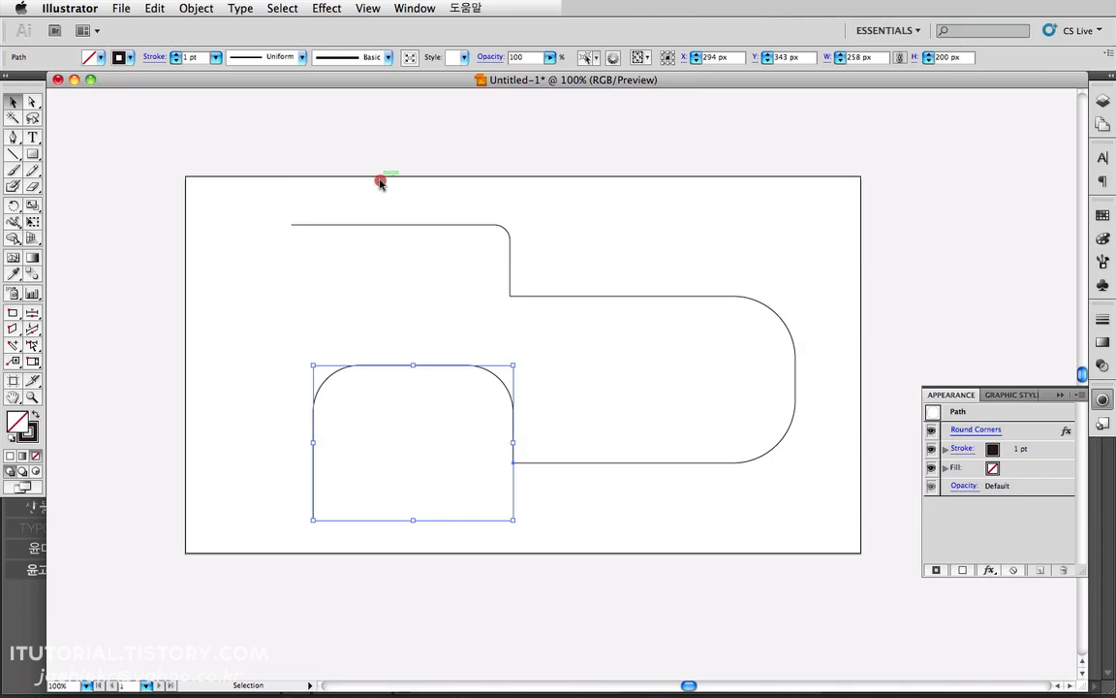
left_click_drag(380, 183, 672, 510)
left_click(197, 9)
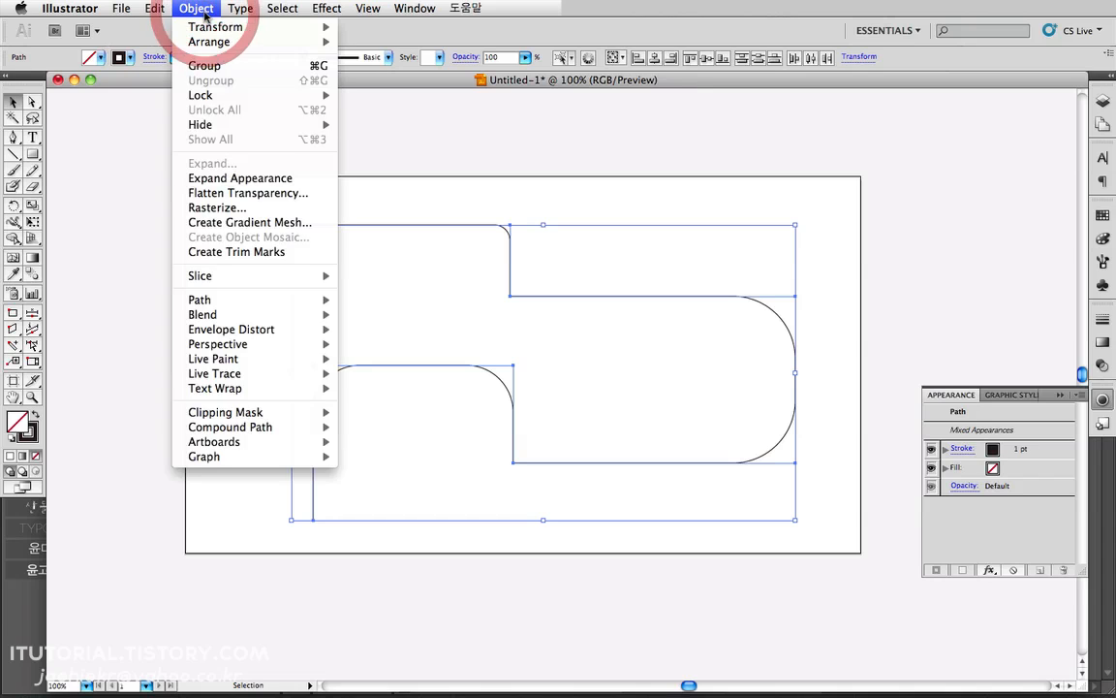
left_click(227, 175)
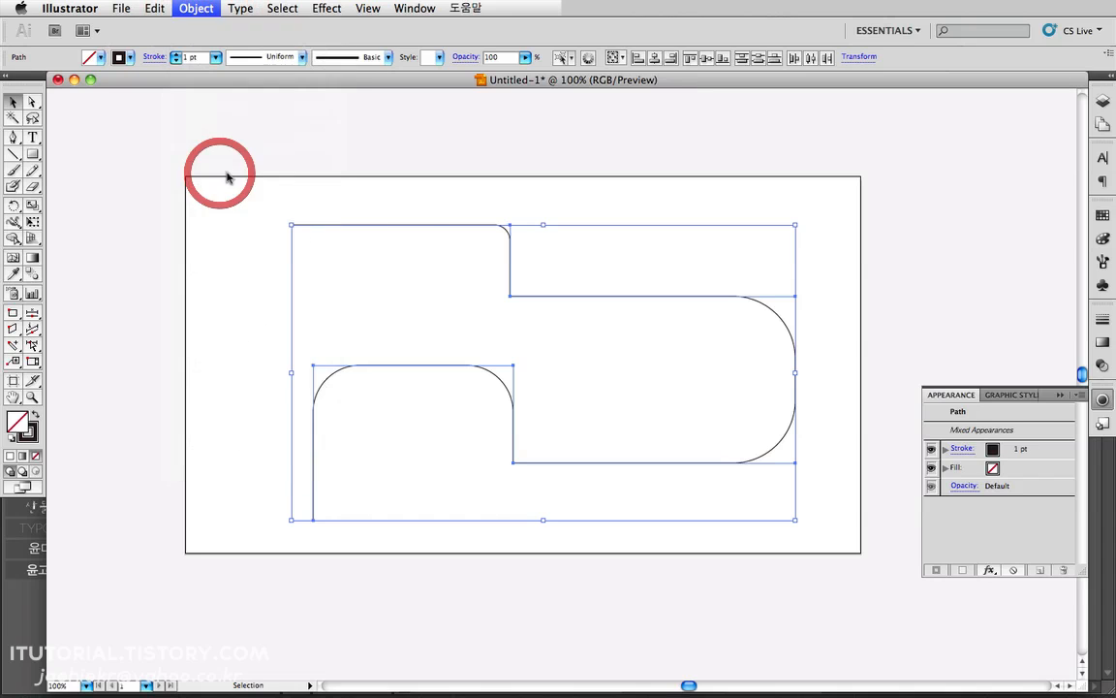
left_click(451, 192)
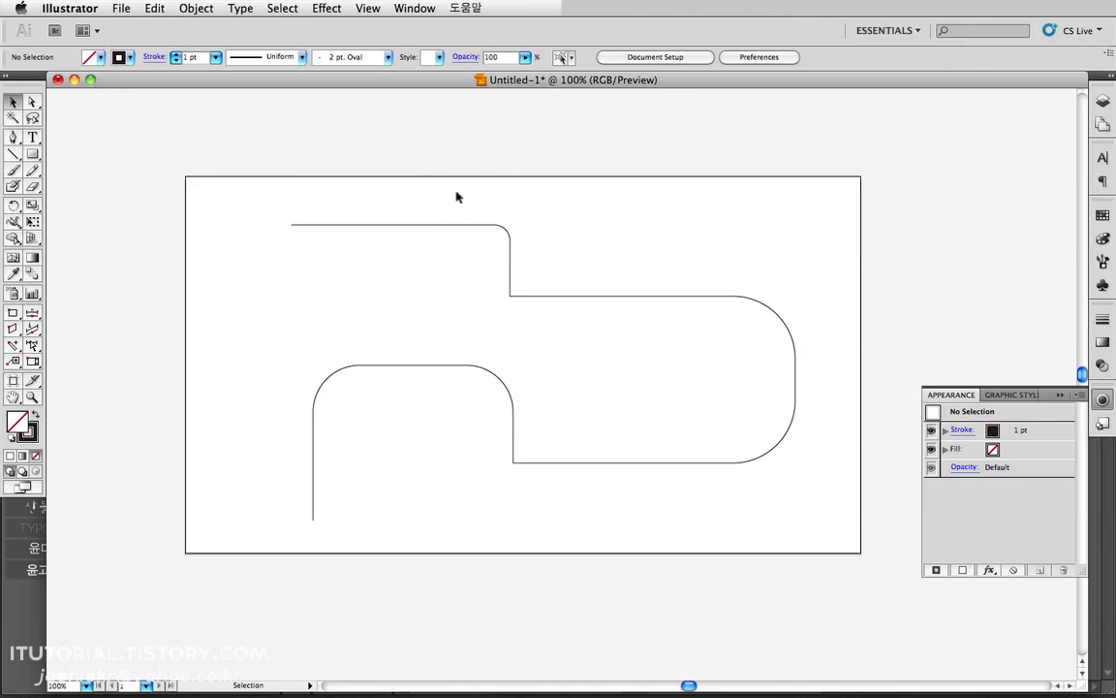
left_click(480, 251)
left_click(655, 360)
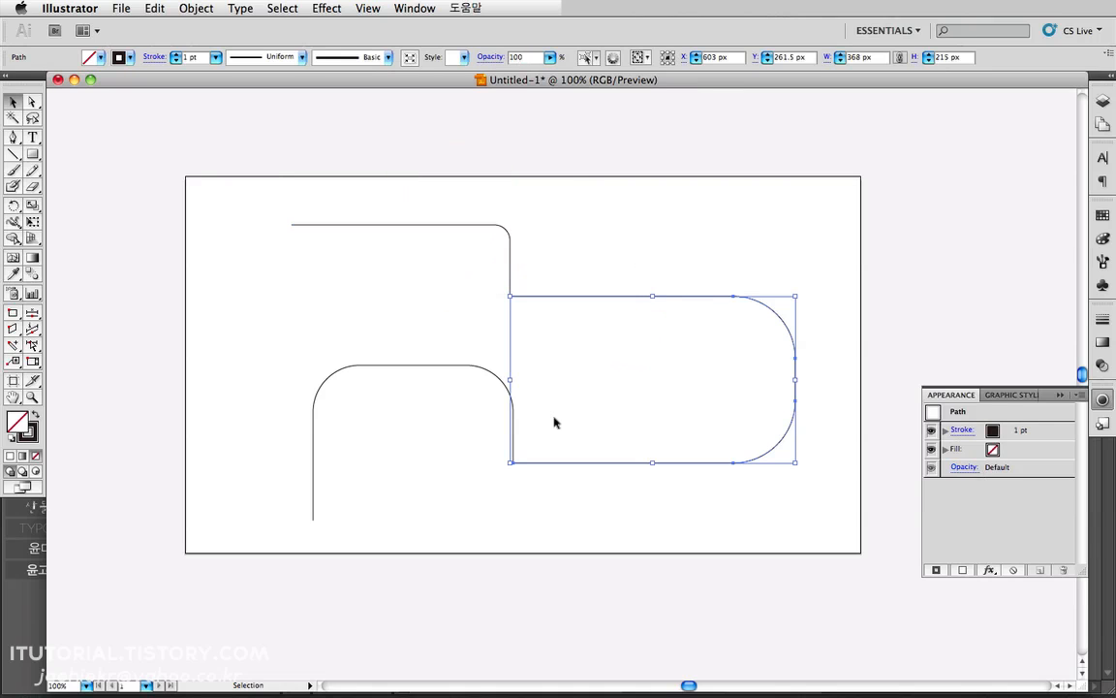
left_click_drag(422, 330, 458, 393)
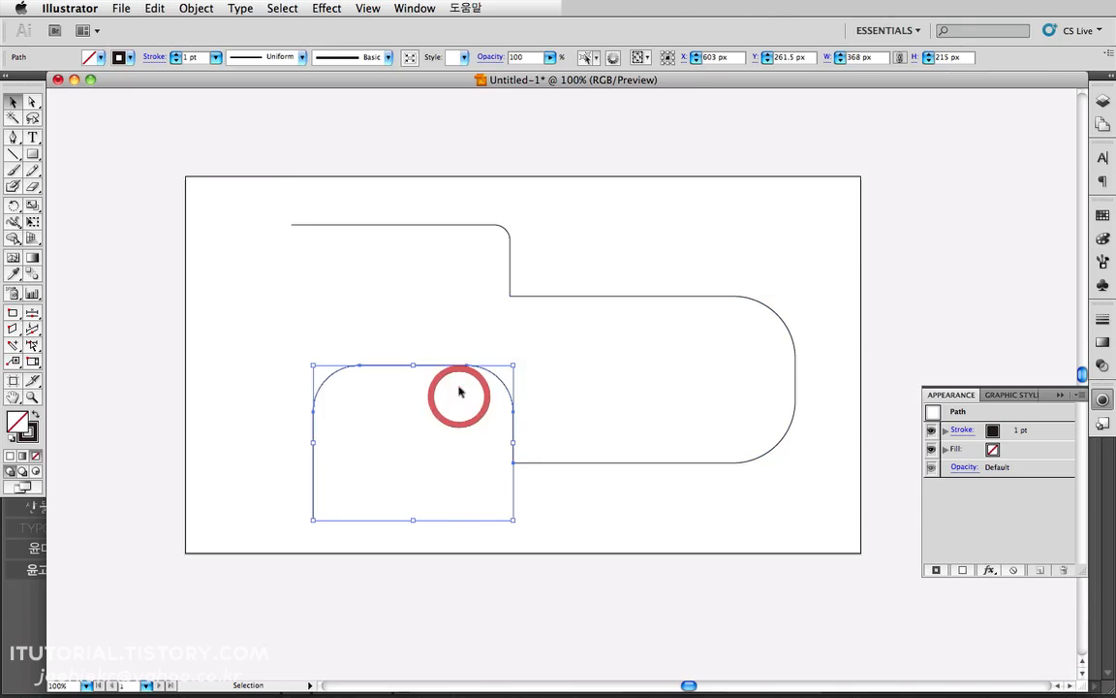
Step: Join the three expanded pieces into one continuous path at the two square inner corners
left_click(33, 101)
left_click(504, 300)
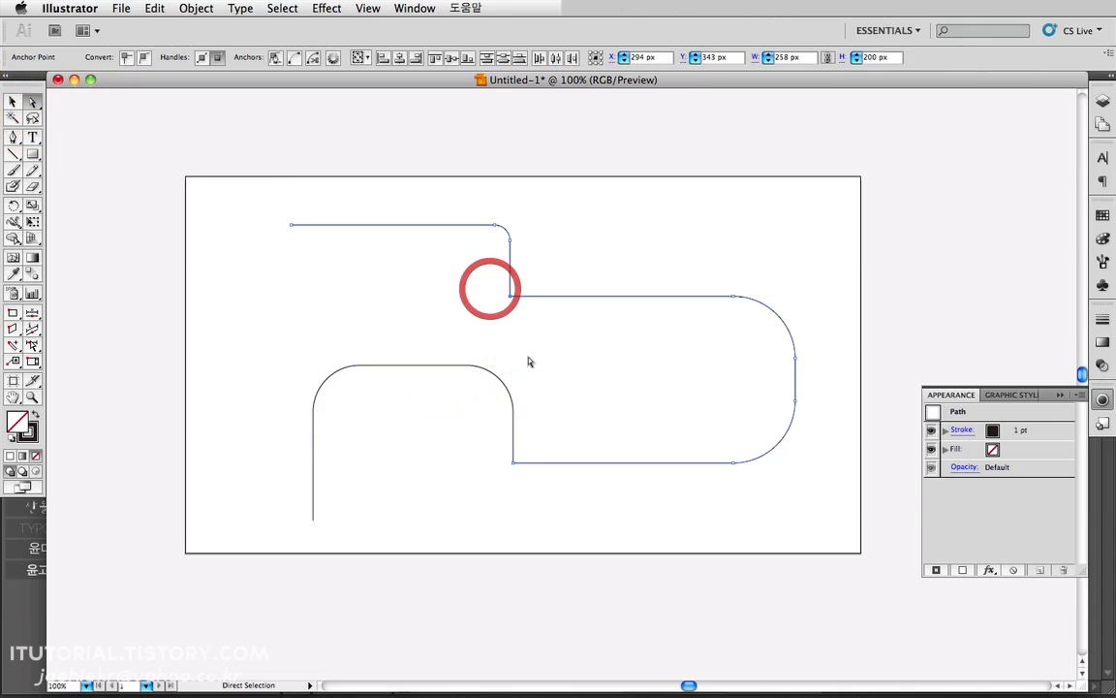
key("super+j")
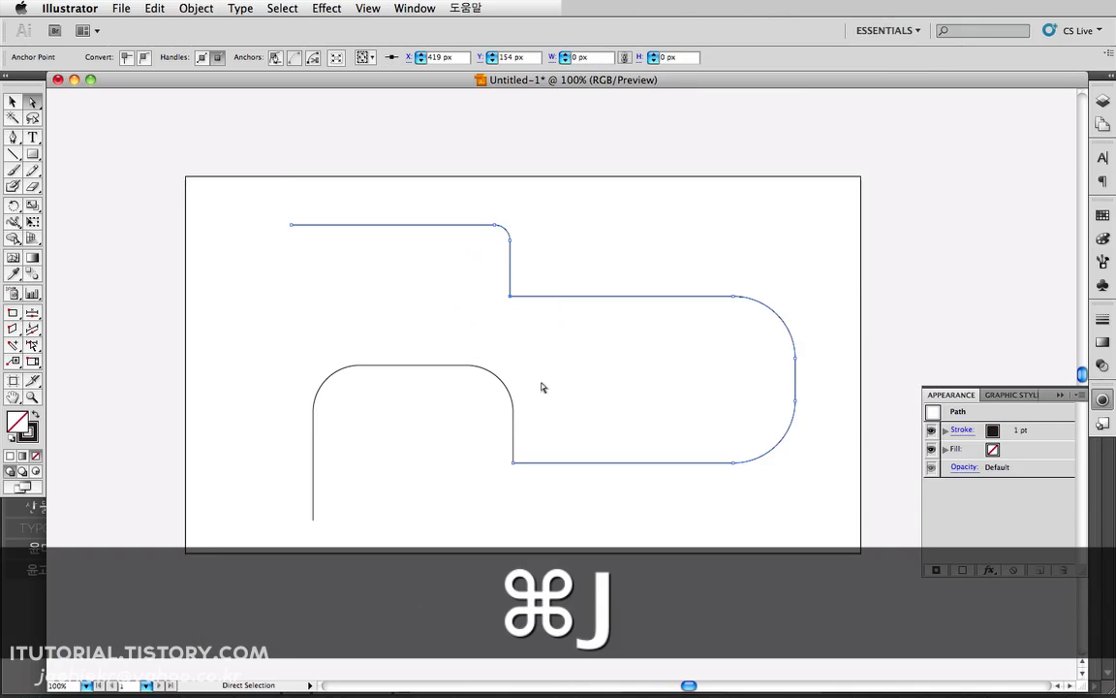
left_click_drag(531, 491, 491, 448)
left_click(14, 101)
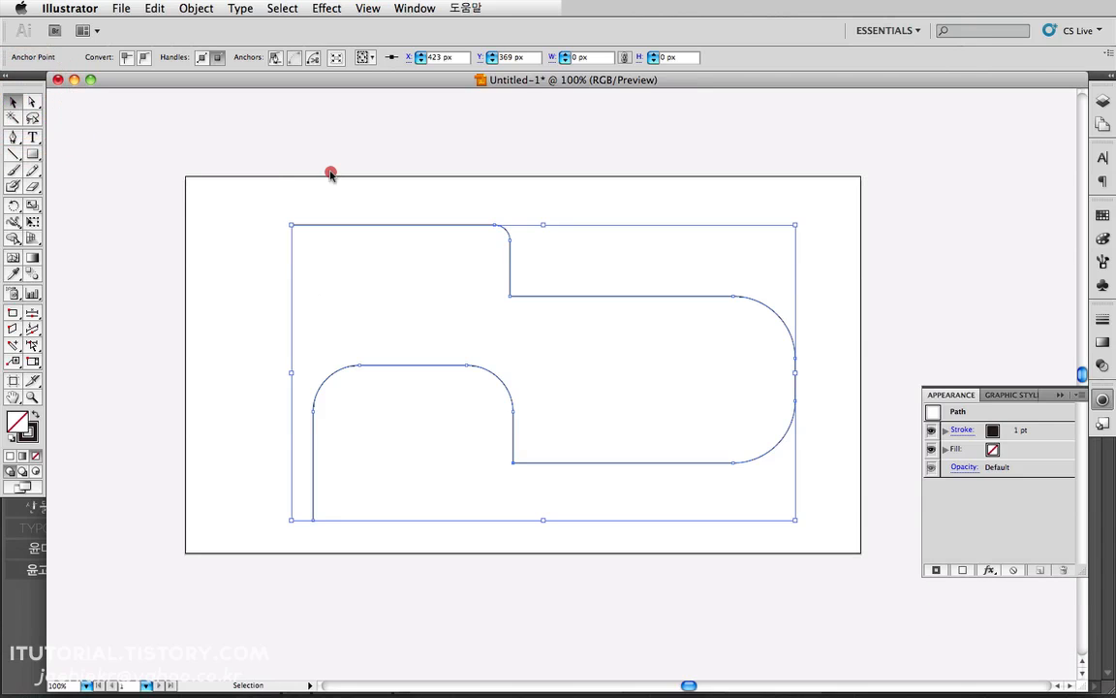
Step: Apply the Round Corners effect to the joined path with preview on and the radius reduced below 23 px
left_click_drag(331, 171, 411, 259)
left_click(327, 8)
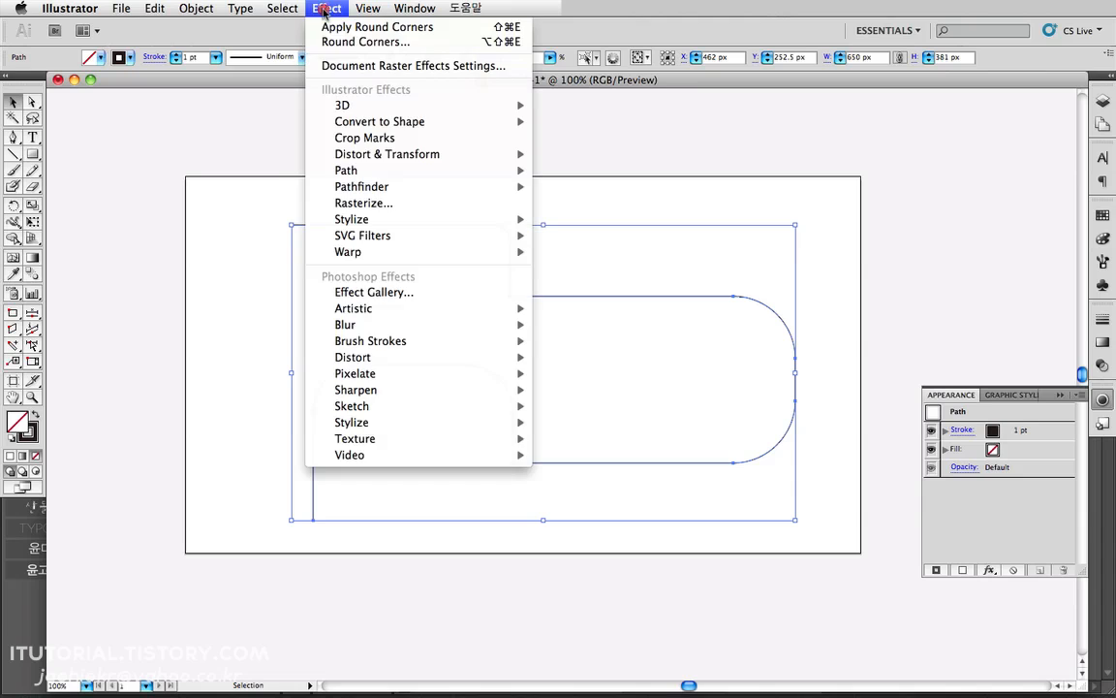
left_click(312, 39)
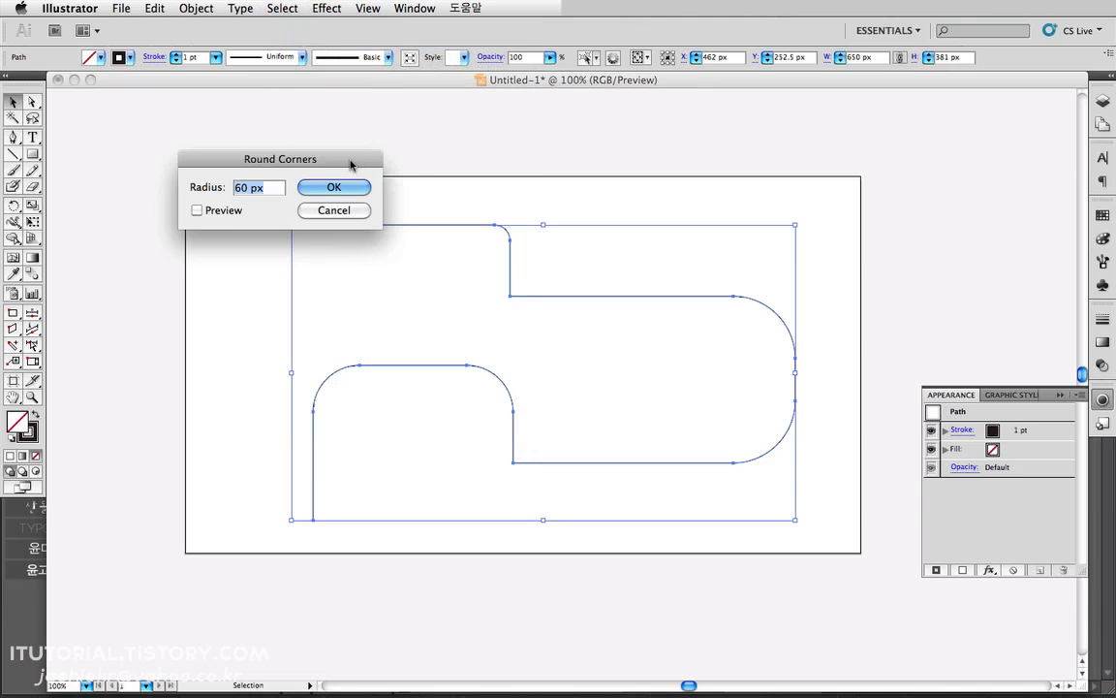
left_click_drag(351, 162, 312, 156)
left_click(157, 205)
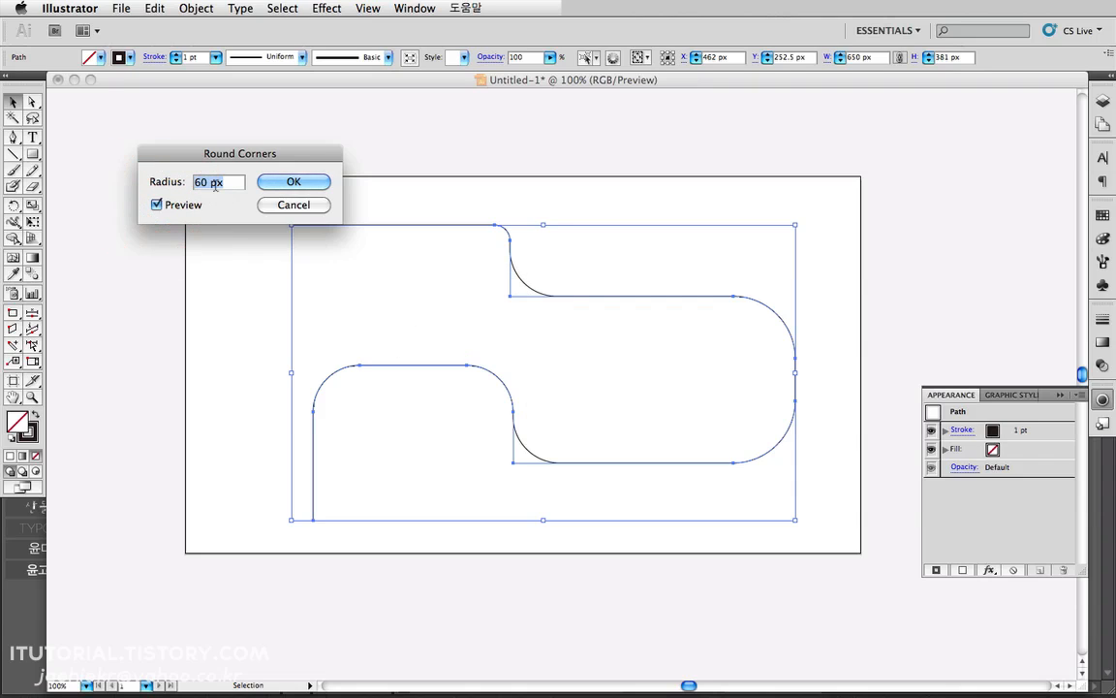
key("Down")
key("Down")
key("Down")
key("Down")
key("Down")
key("Down")
key("Down")
key("Down")
key("Down")
key("Down")
key("Down")
key("Down")
key("Down")
key("Down")
key("Down")
key("Down")
key("Down")
key("Down")
key("Down")
key("Down")
key("Down")
key("Down")
key("Down")
key("Down")
key("Down")
key("Down")
key("Down")
key("Down")
key("Down")
key("Down")
key("Down")
key("Down")
key("Down")
key("Down")
key("Down")
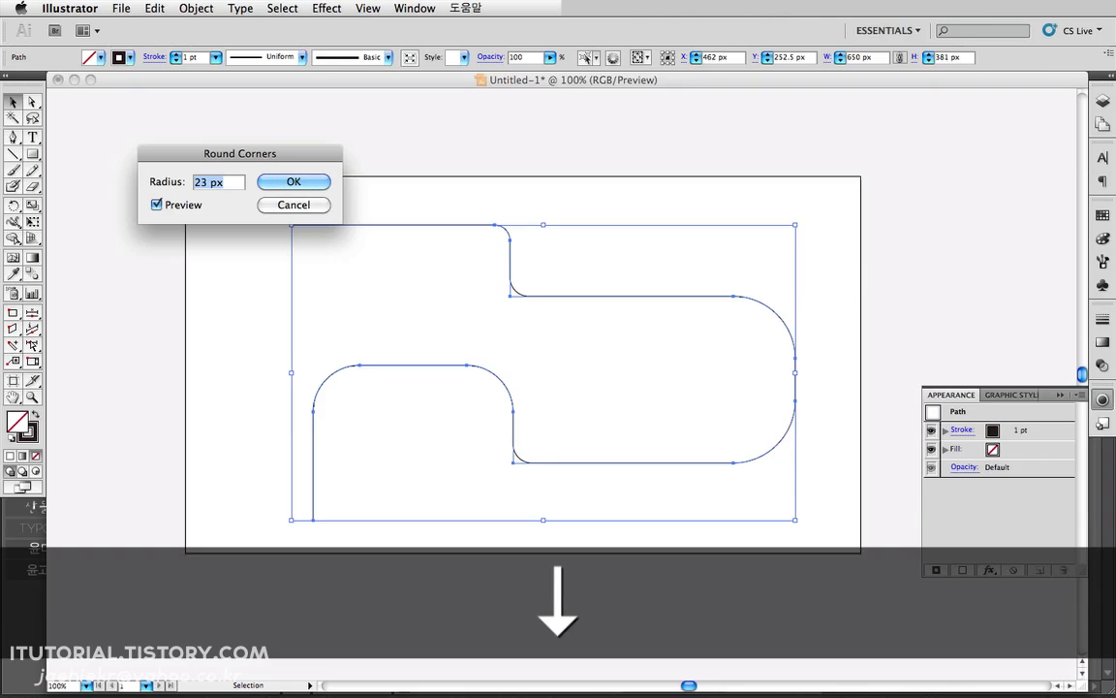
key("Down")
key("Down")
key("Down")
left_click(290, 181)
left_click(480, 276)
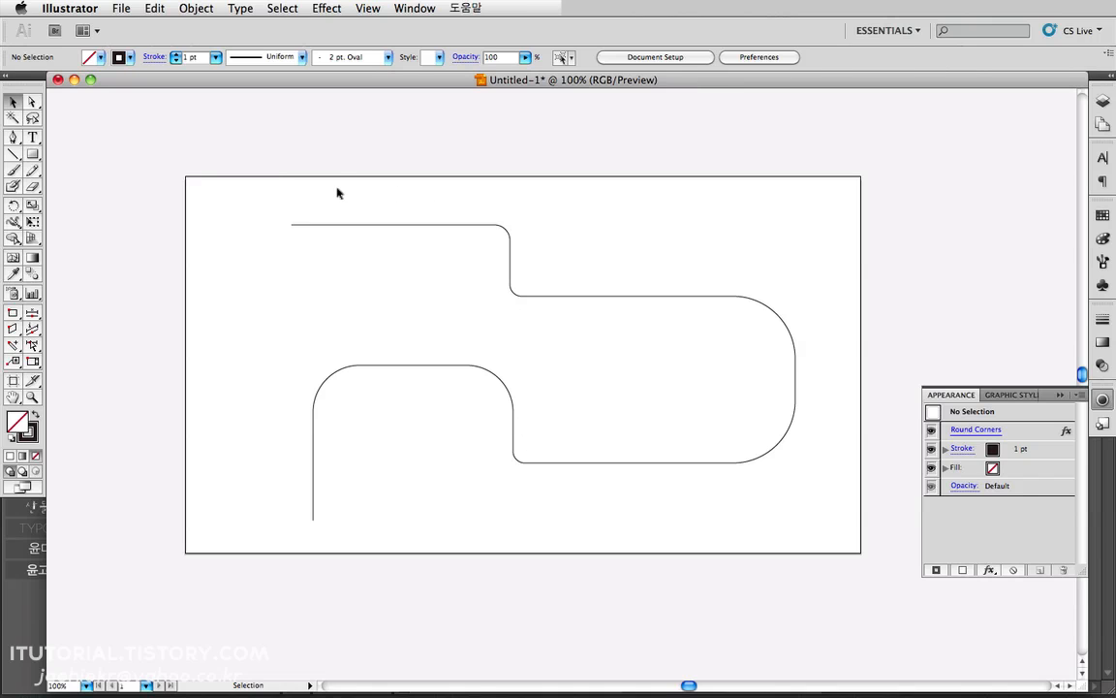
Step: Expand the appearance of the joined path to turn its newly rounded inner corners into real anchor points
left_click_drag(308, 180, 406, 279)
left_click(195, 8)
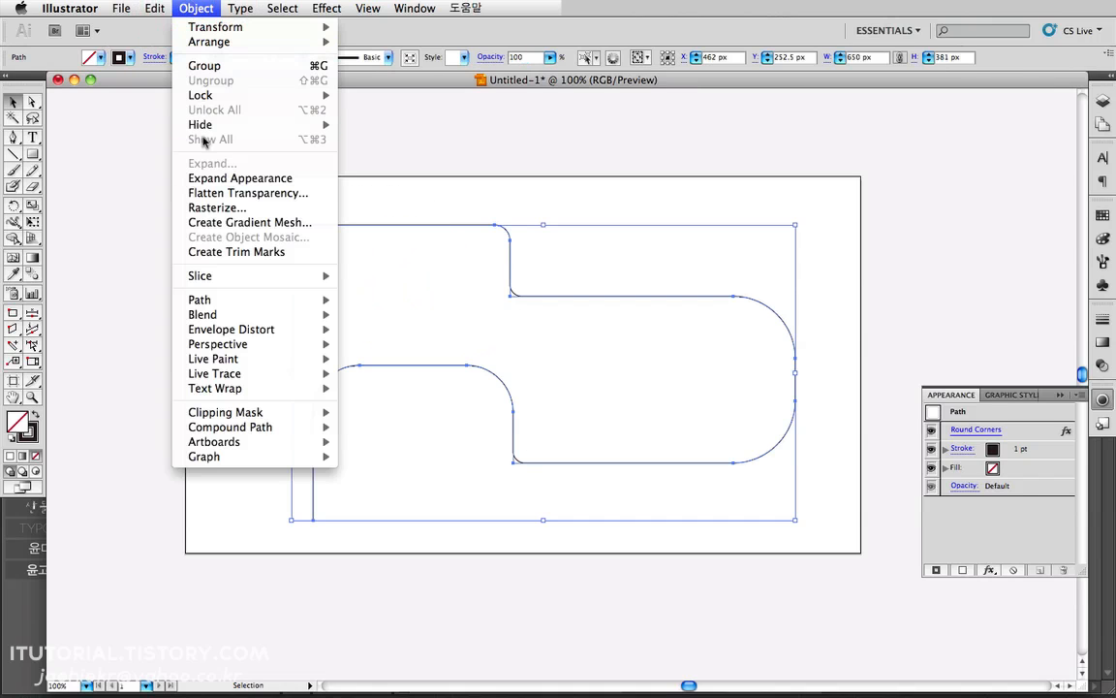
left_click(200, 178)
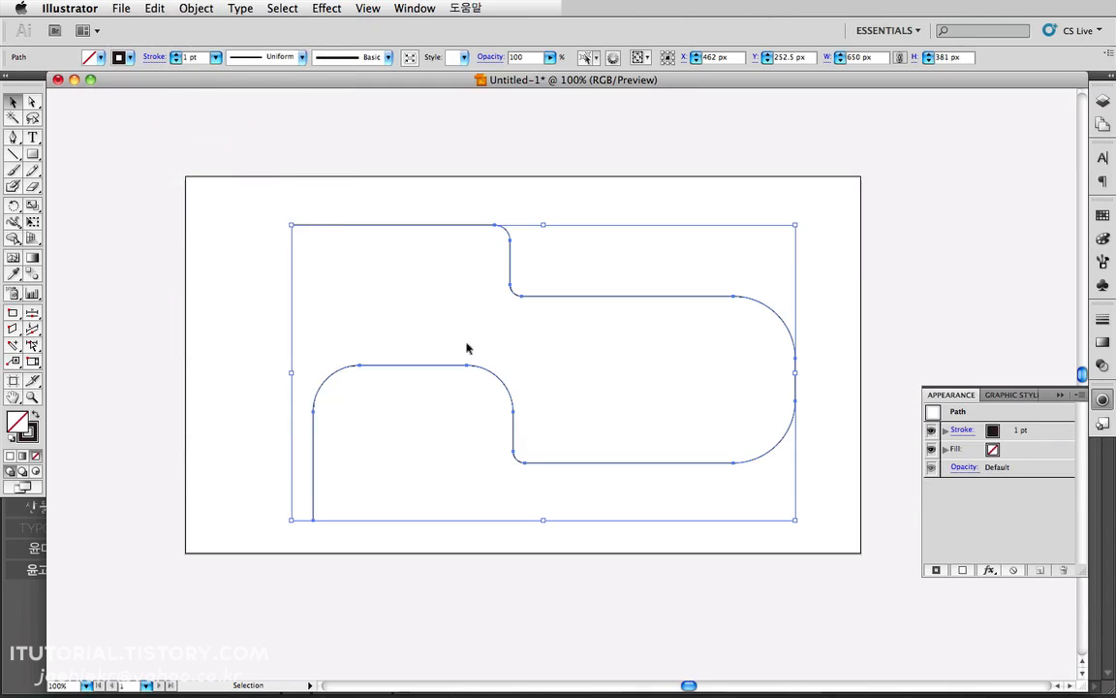
left_click(424, 193)
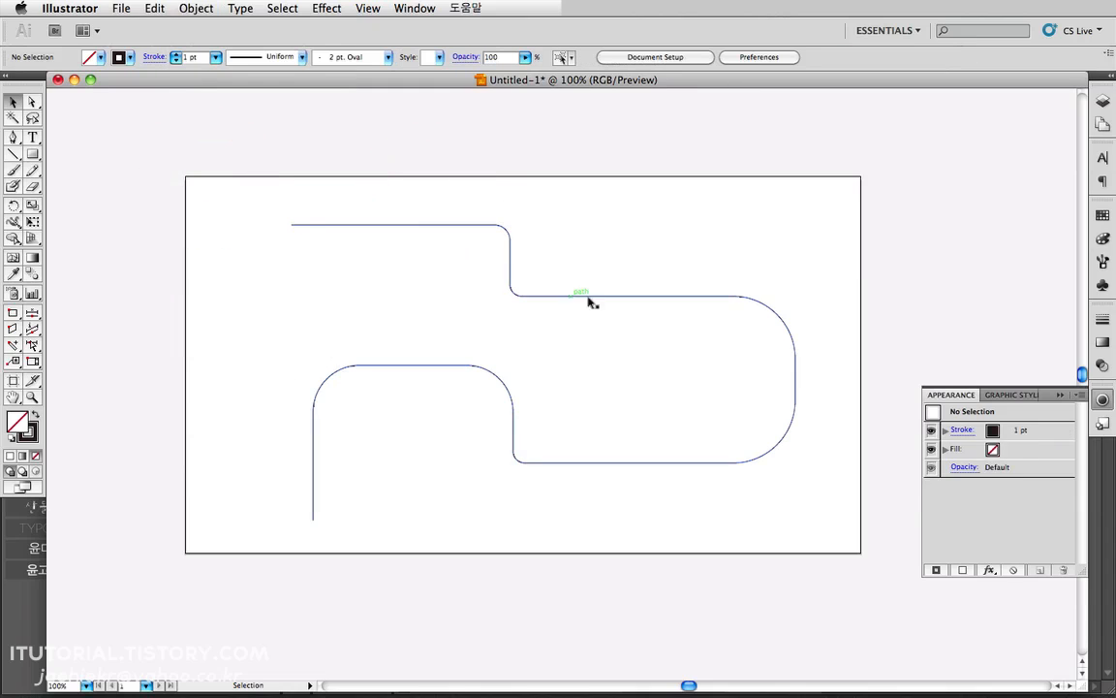
Step: Select the whole expanded path and copy it to the clipboard
left_click_drag(387, 176, 471, 259)
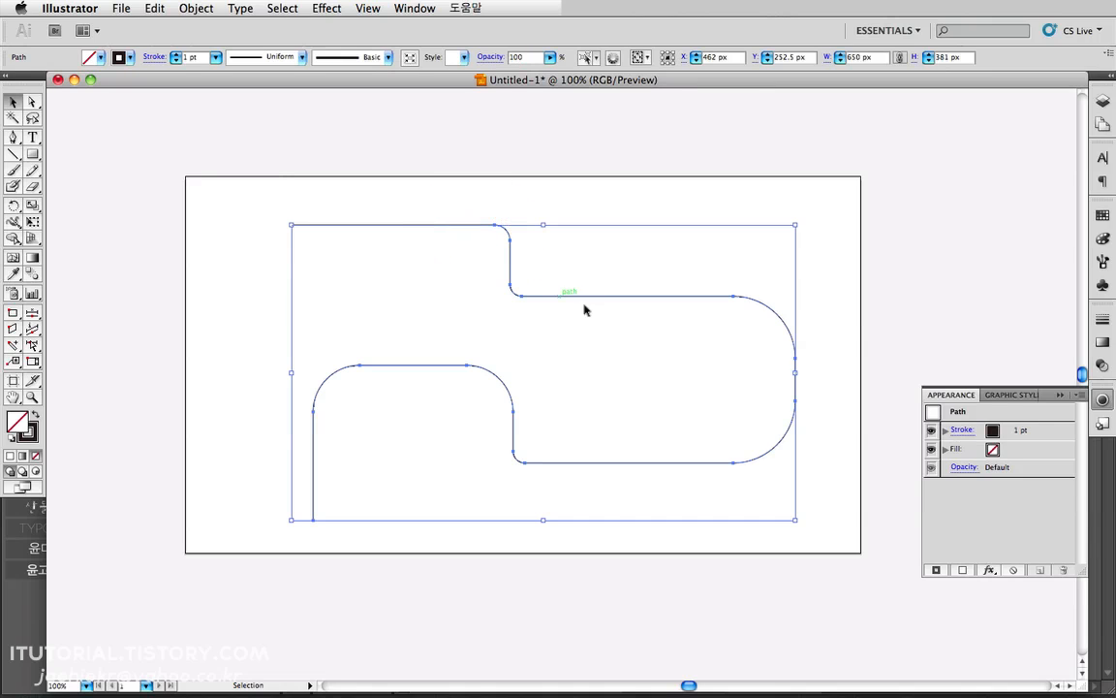
left_click(409, 209)
left_click_drag(391, 202, 426, 229)
key("super")
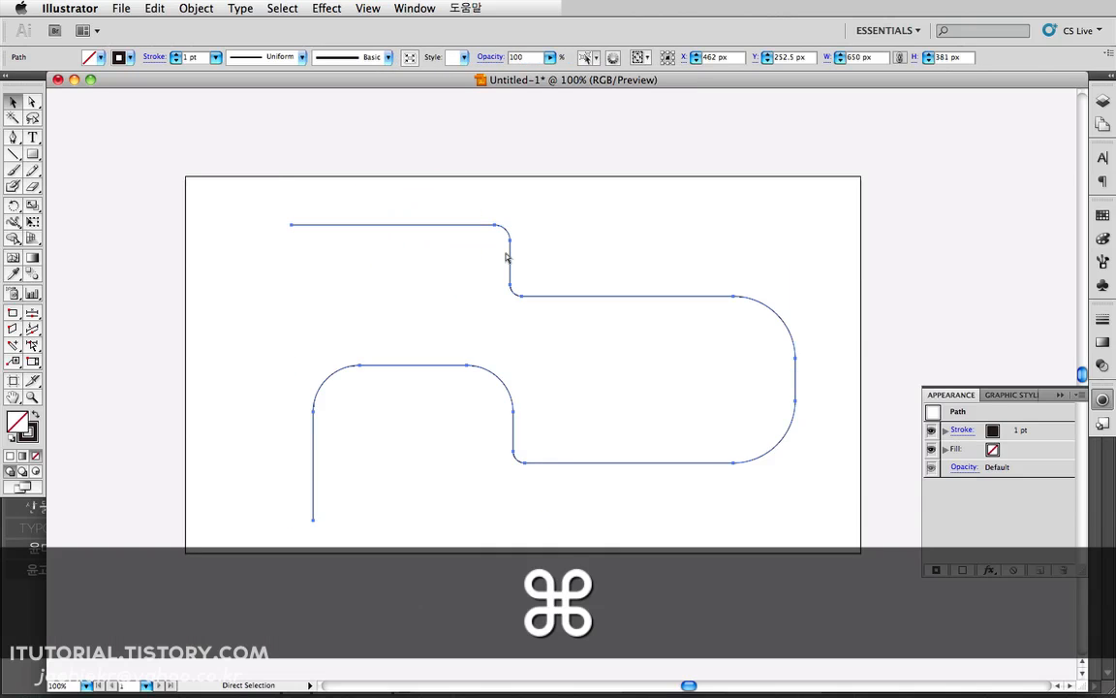
key("super+c")
Step: Switch to After Effects and replace the existing Solid-1 layer in Comp 1 with a new black solid
key("super+Tab")
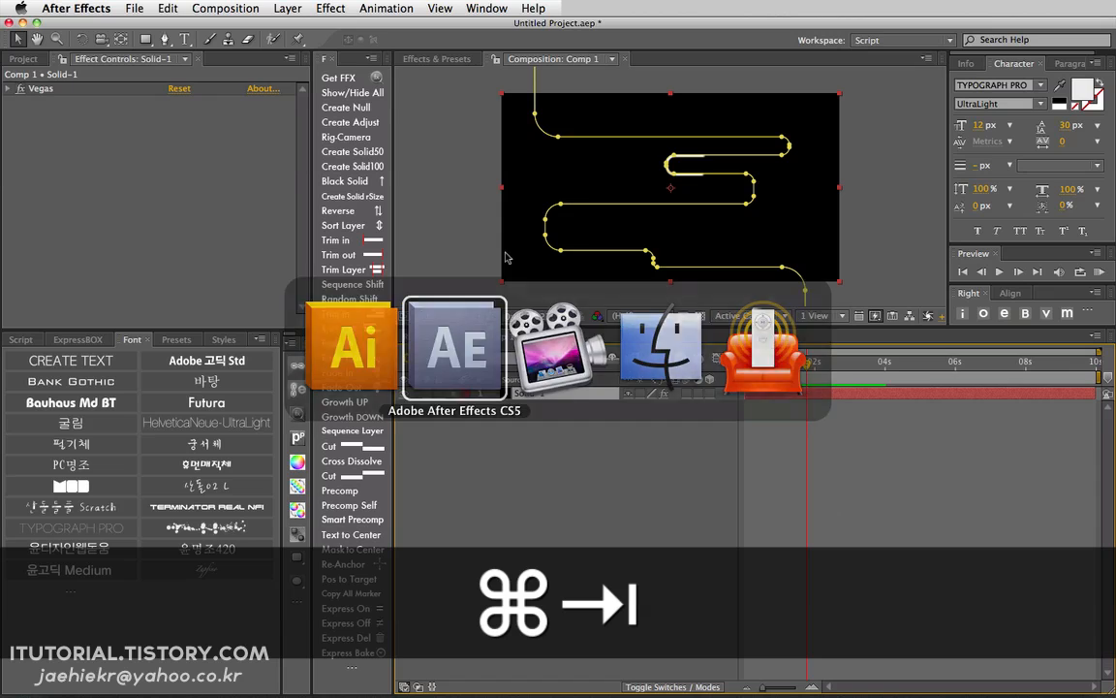
left_click(485, 427)
left_click(529, 394)
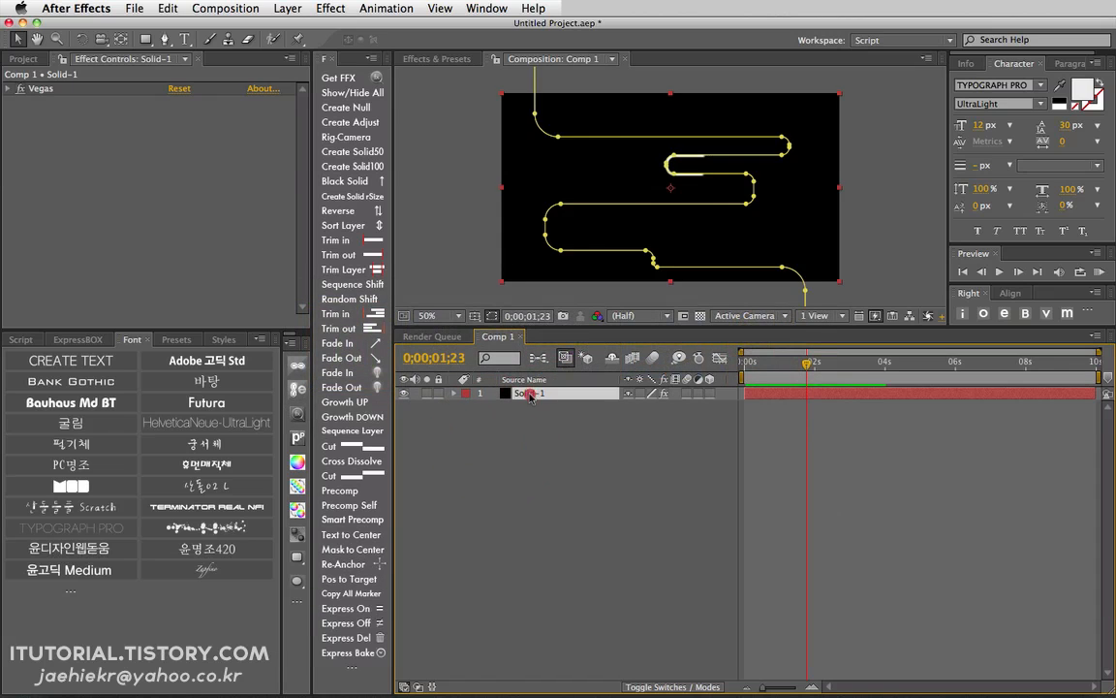
key("Delete")
left_click(358, 181)
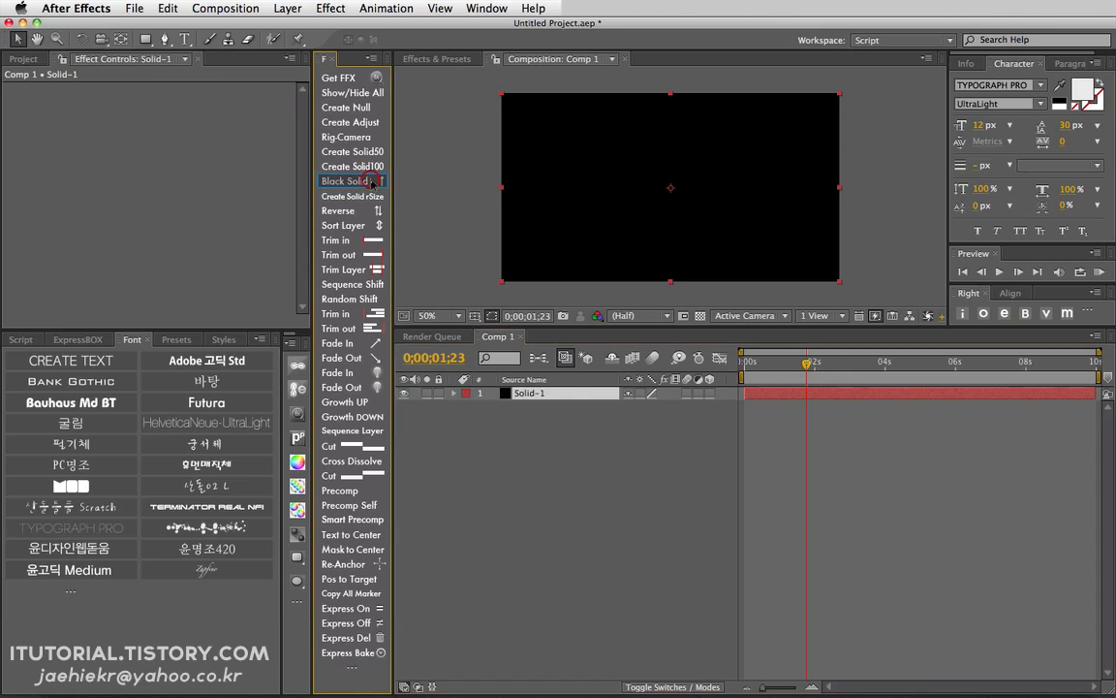
left_click(330, 8)
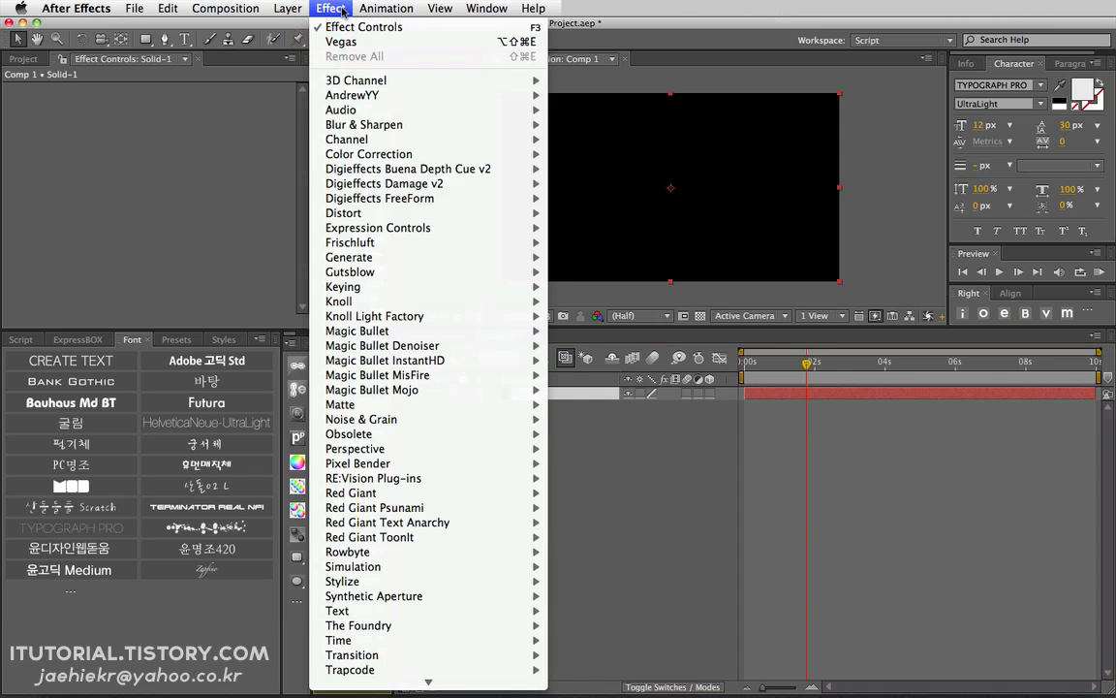
left_click(330, 12)
left_click(542, 455)
Step: Paste the copied Illustrator path onto the Solid-1 layer as a mask and deselect it
left_click(536, 392)
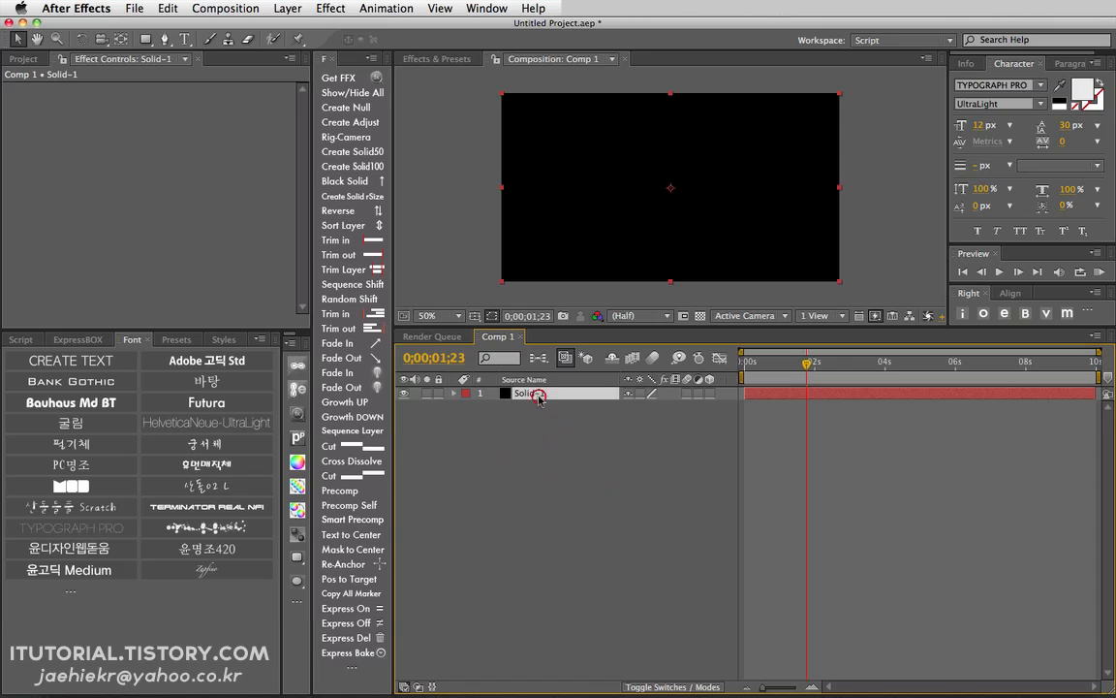
key("cmd+v")
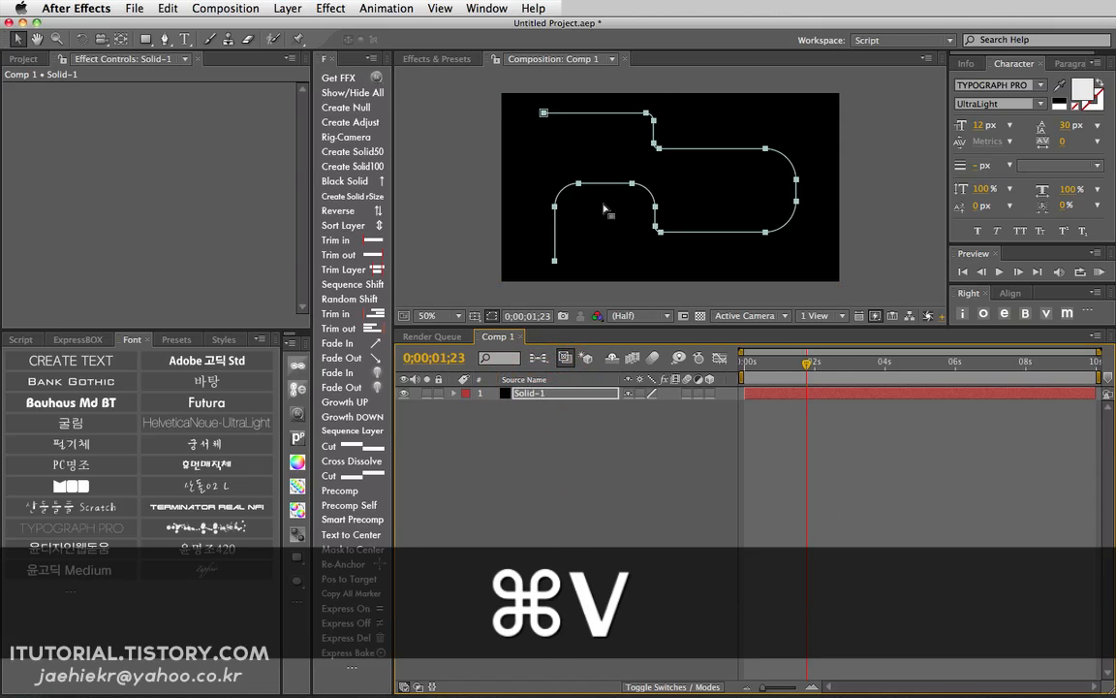
left_click(535, 467)
Step: Apply the Generate category's Stroke effect to the Solid-1 layer
left_click(527, 392)
left_click(331, 8)
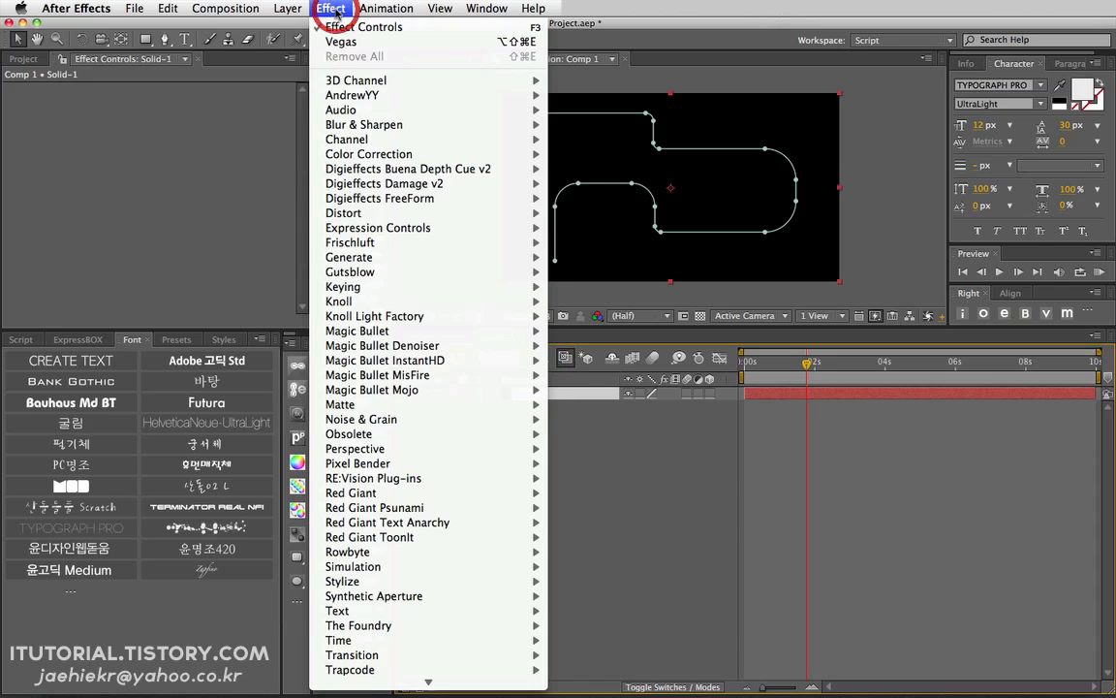
mouse_move(455, 256)
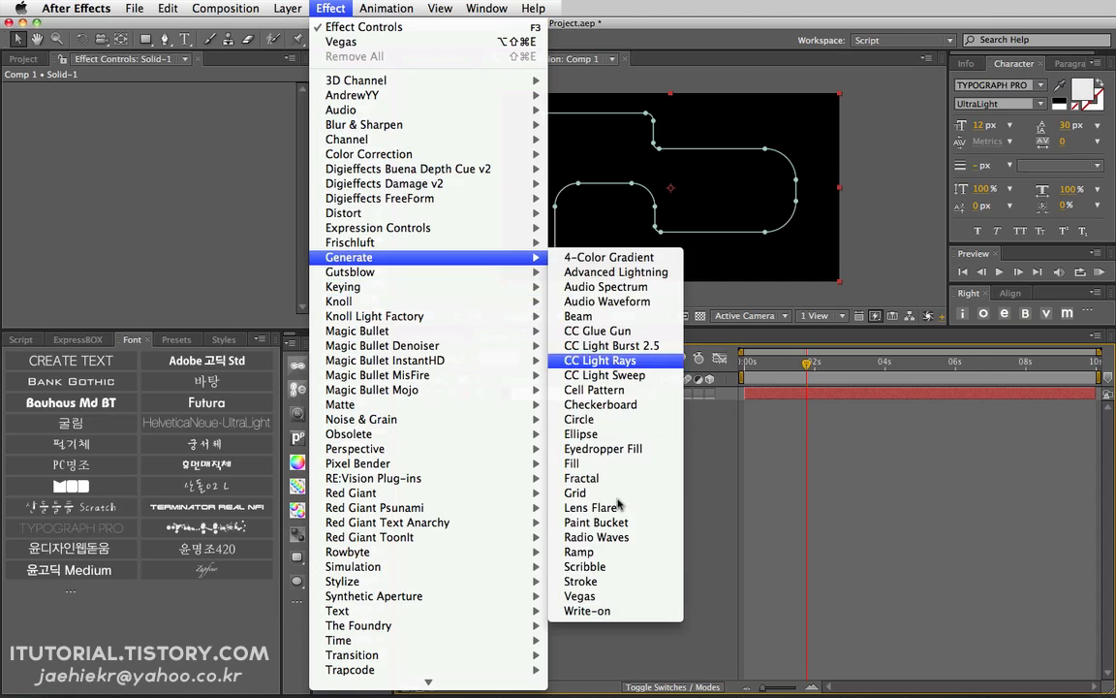
left_click(557, 581)
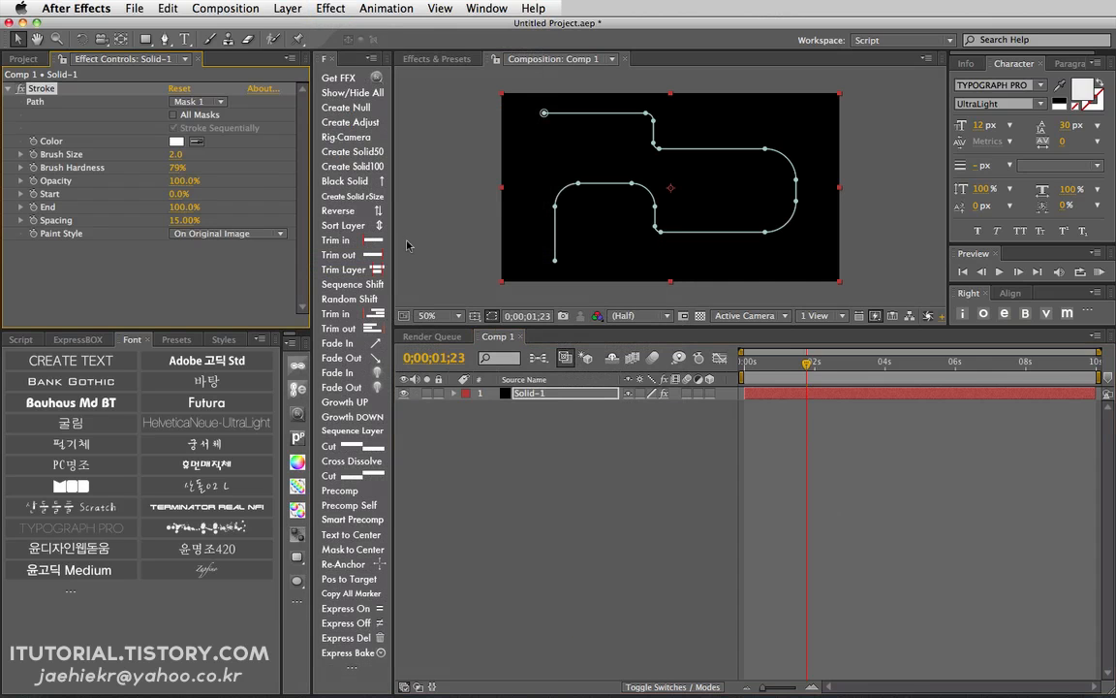
Step: Hide the mask outline in the composition view and set the Stroke effect's brush size to 3.2
left_click(492, 315)
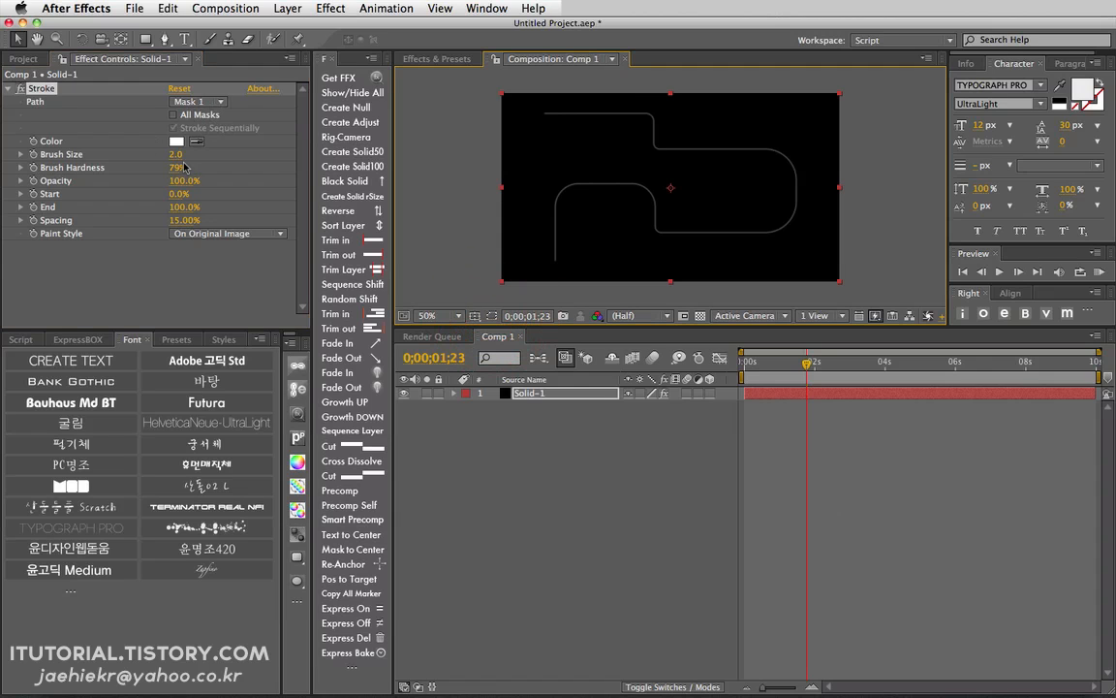
left_click_drag(177, 163, 168, 141)
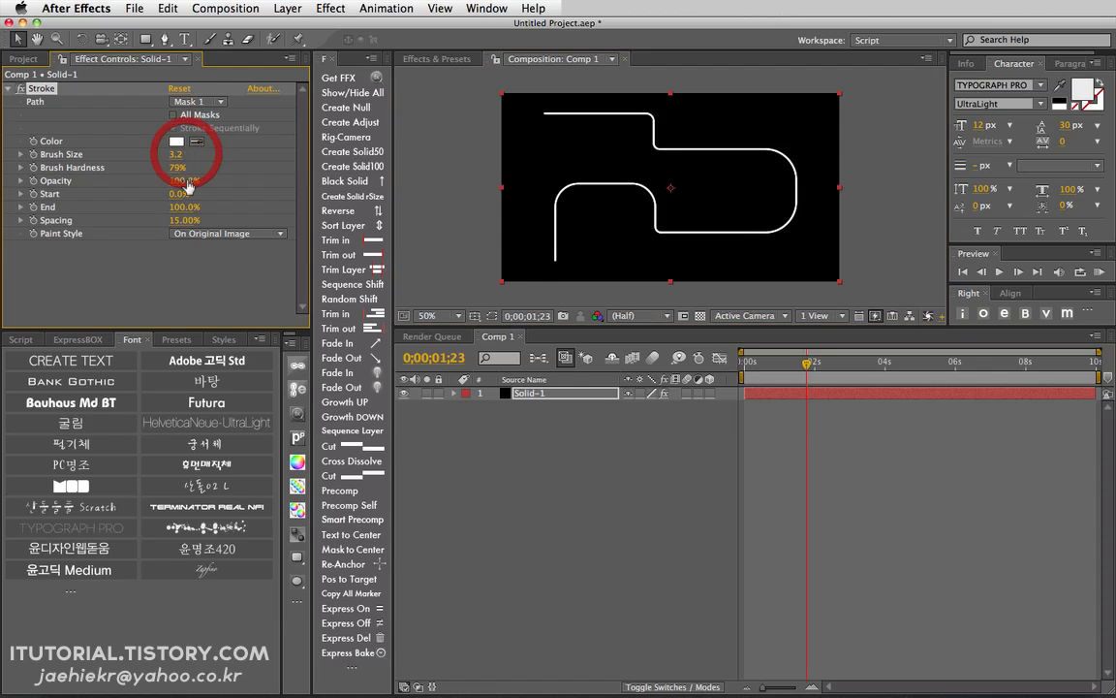
mouse_move(179, 214)
left_mouse_down()
mouse_move(146, 189)
mouse_move(78, 176)
mouse_move(118, 188)
mouse_move(150, 188)
mouse_move(104, 187)
mouse_move(177, 180)
left_mouse_up()
left_click(503, 474)
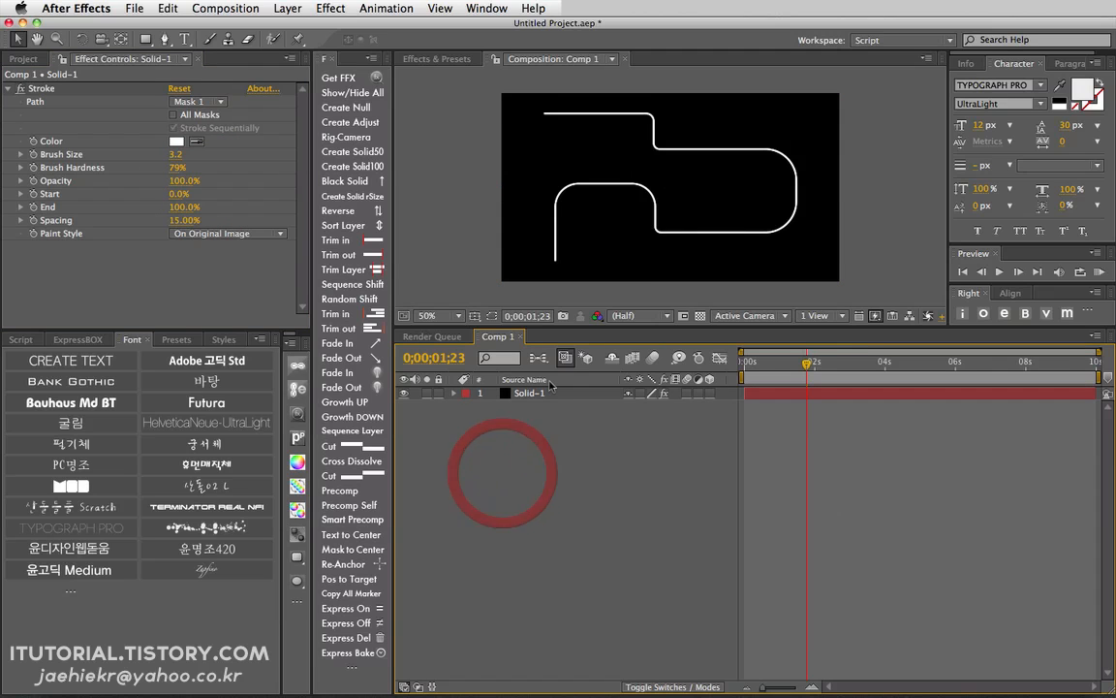
Step: Switch back to Illustrator to review the Expand Appearance command for the rounded path, and deselect the path
key("super+Tab")
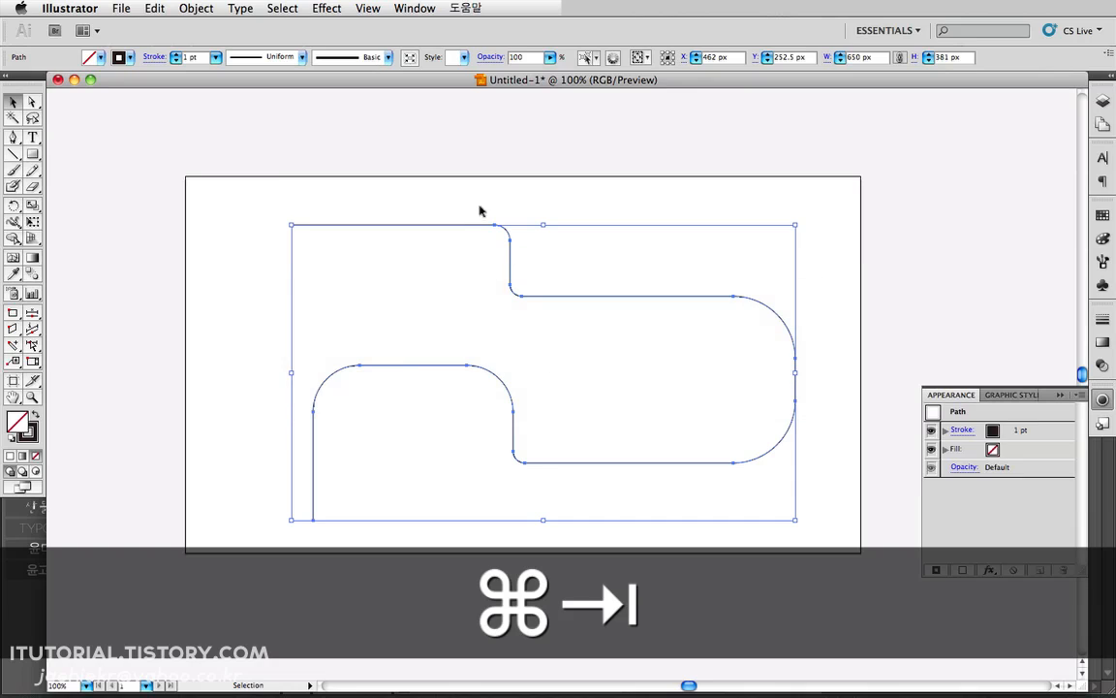
left_click(492, 245)
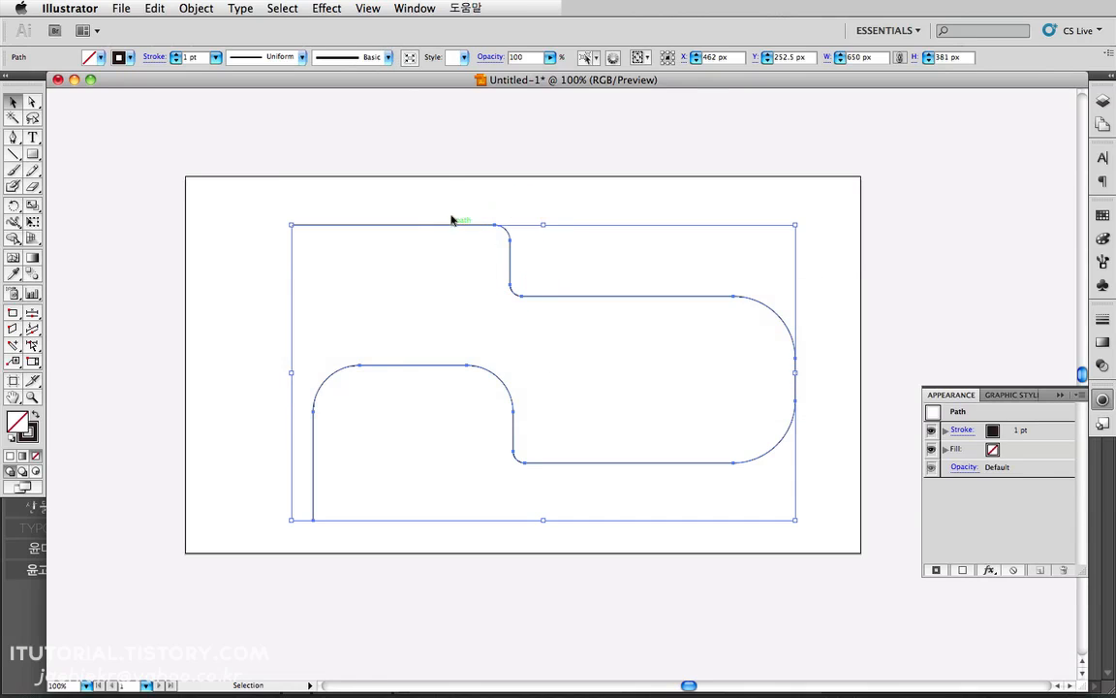
left_click(451, 213)
left_click(198, 9)
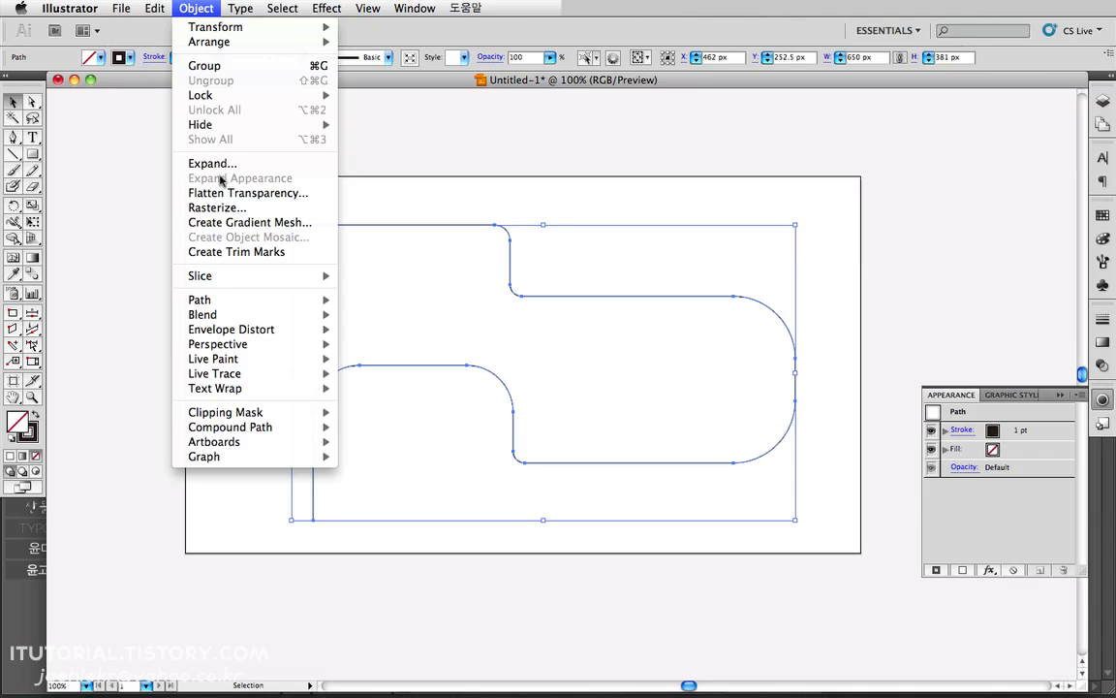
left_click(395, 198)
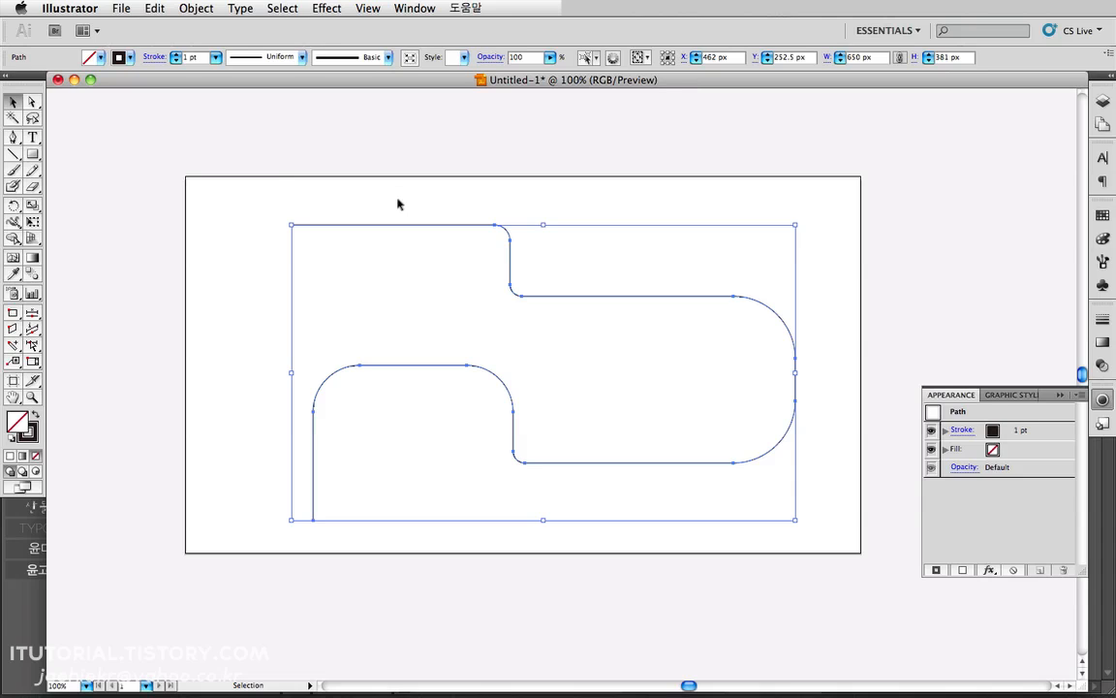
left_click(459, 313)
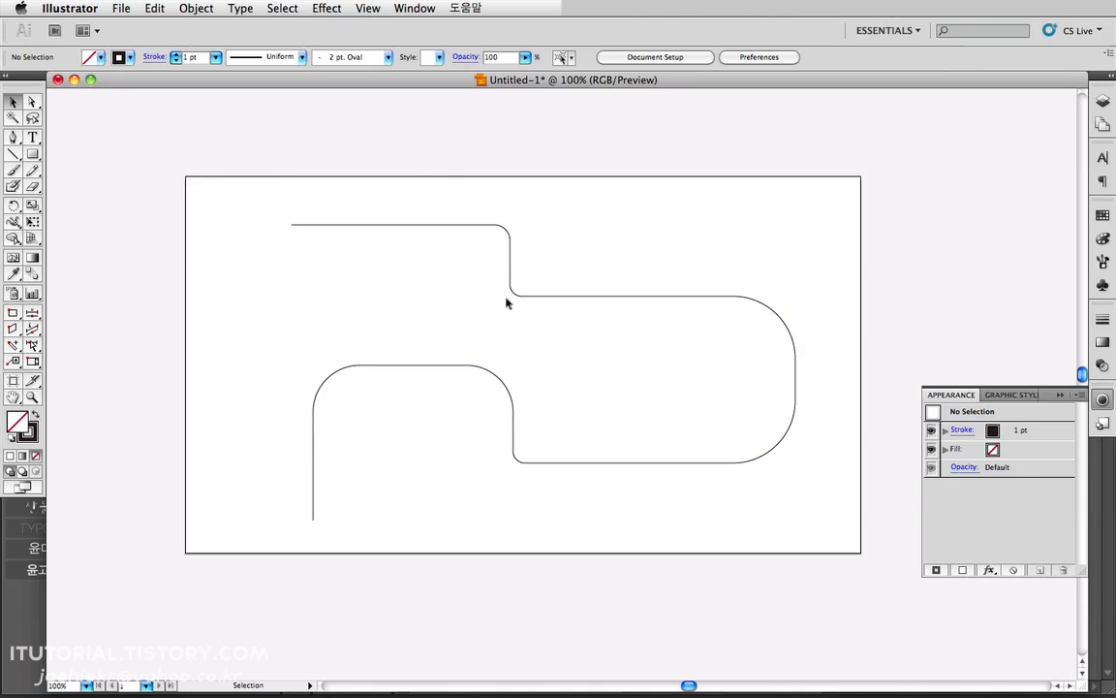
left_click(534, 363)
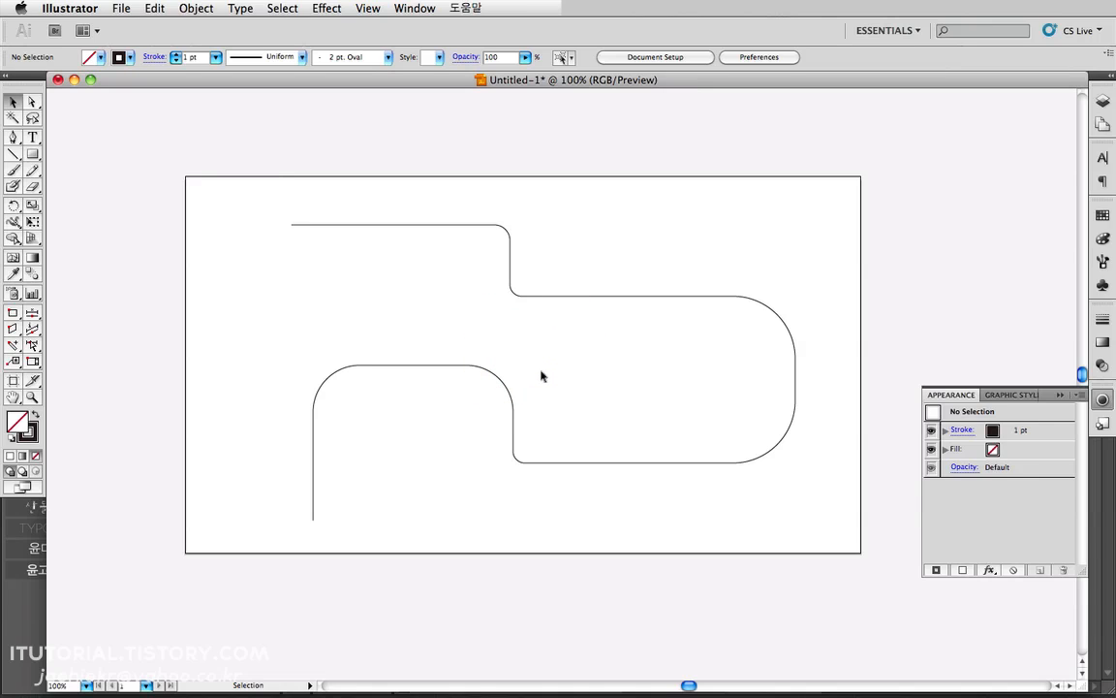